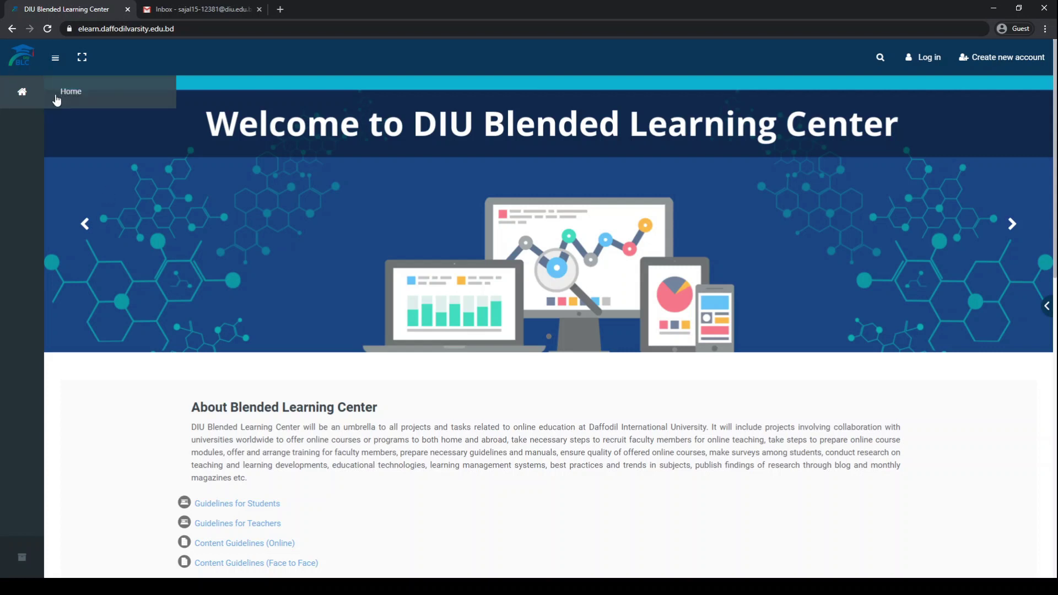
- Open the new-account form and enter the chosen username and password
{"action": "left_click", "coordinate": [56, 58]}
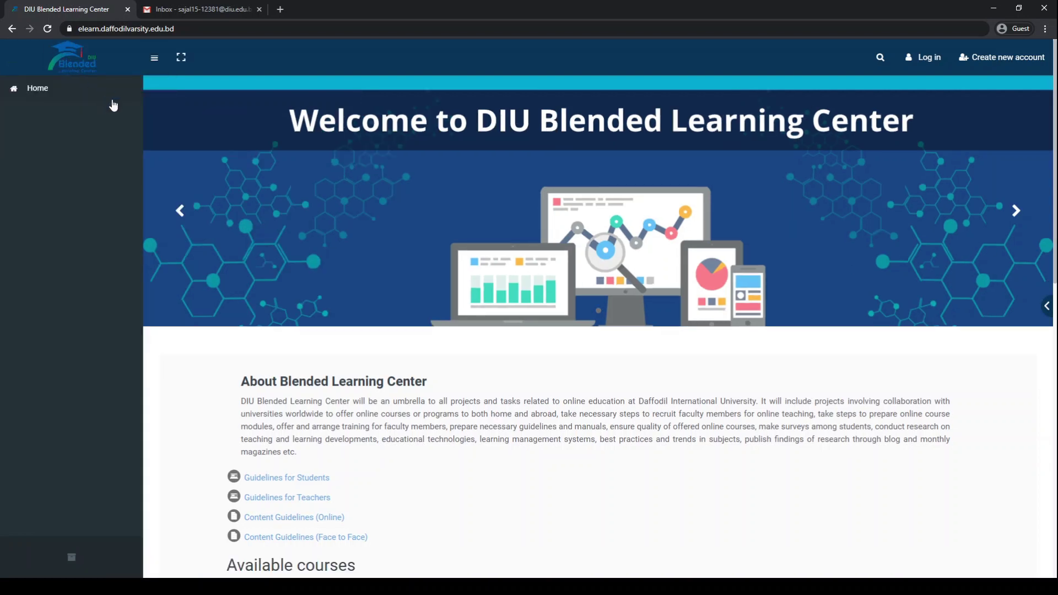
{"action": "left_click", "coordinate": [155, 60]}
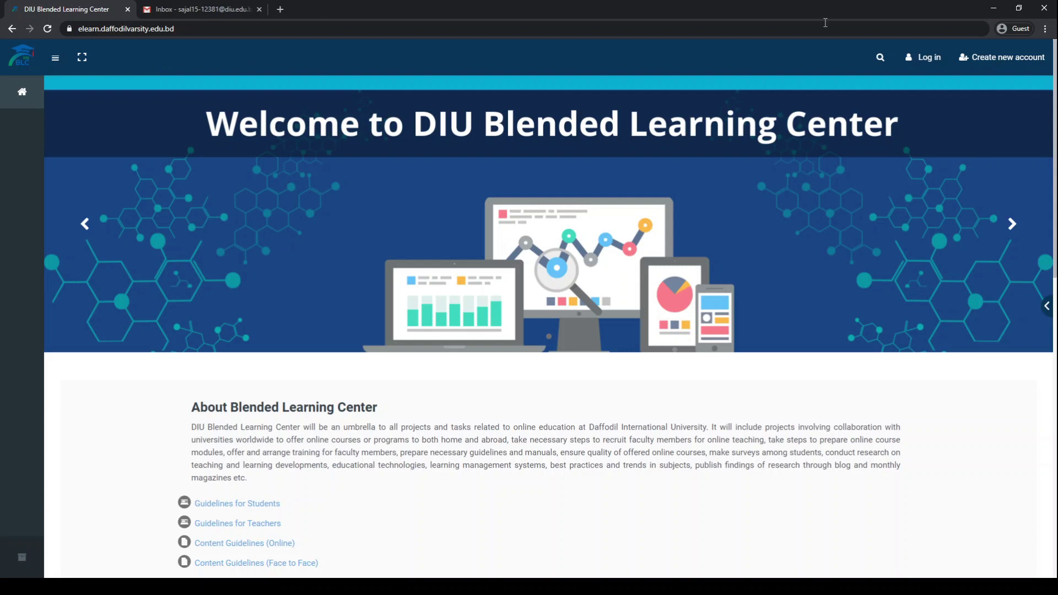
{"action": "left_click", "coordinate": [993, 59]}
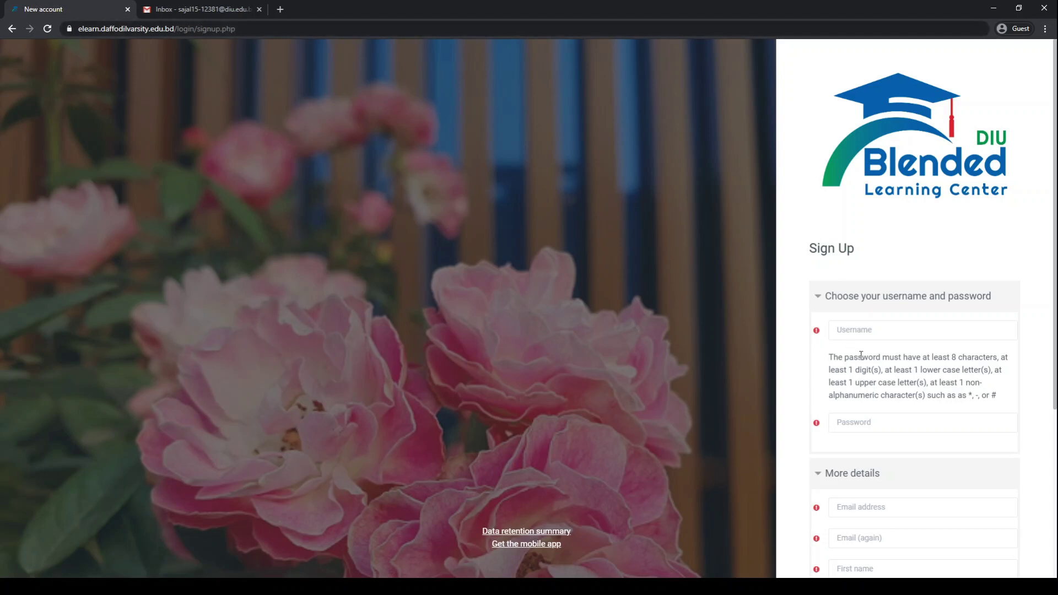
{"action": "left_click", "coordinate": [871, 330]}
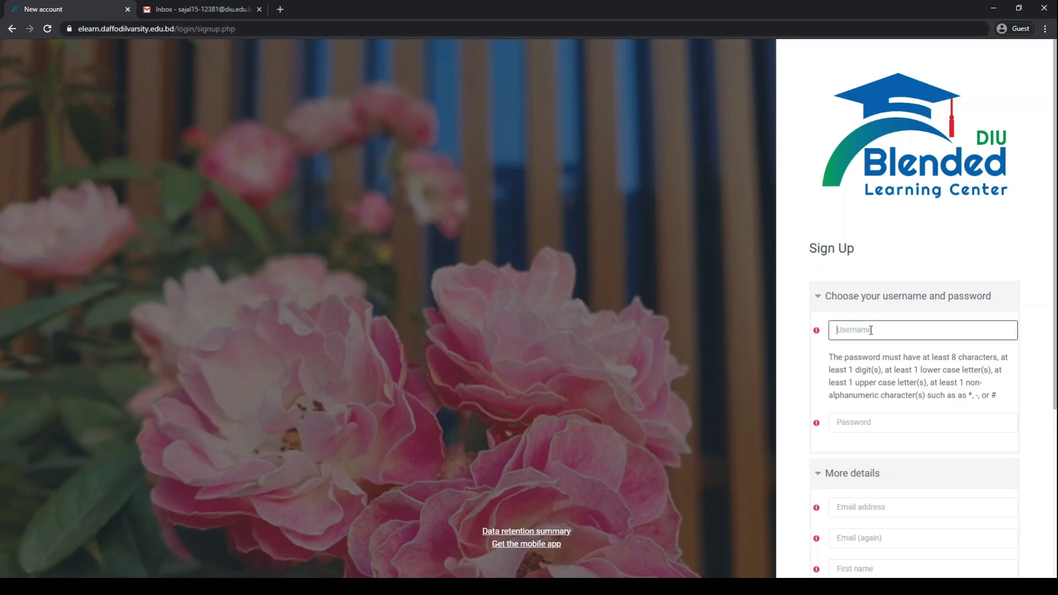
{"action": "key", "text": "Tab"}
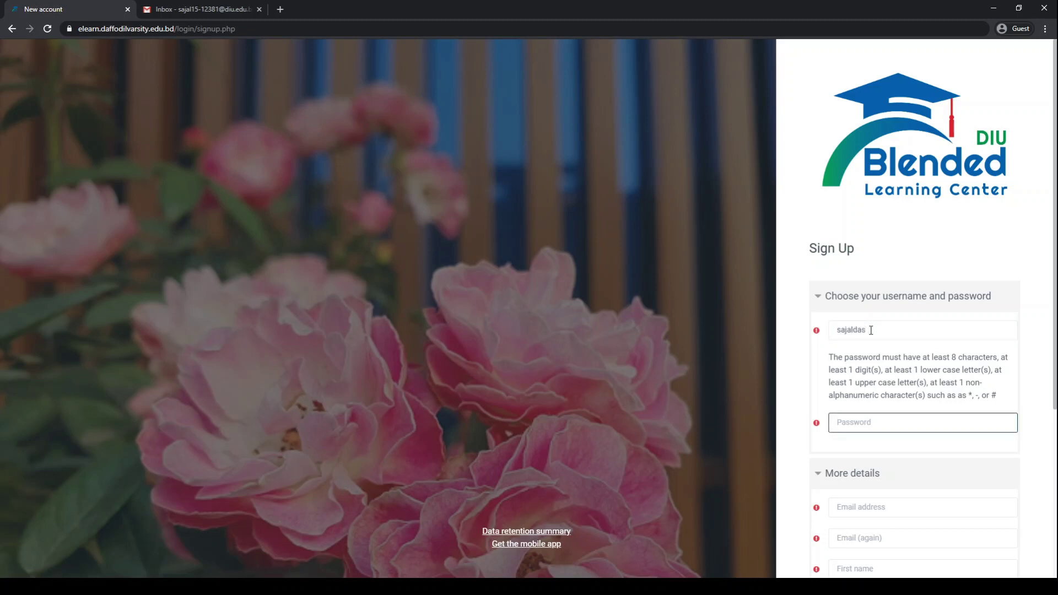
{"action": "type", "text": "••••••••••"}
{"action": "key", "text": "Tab"}
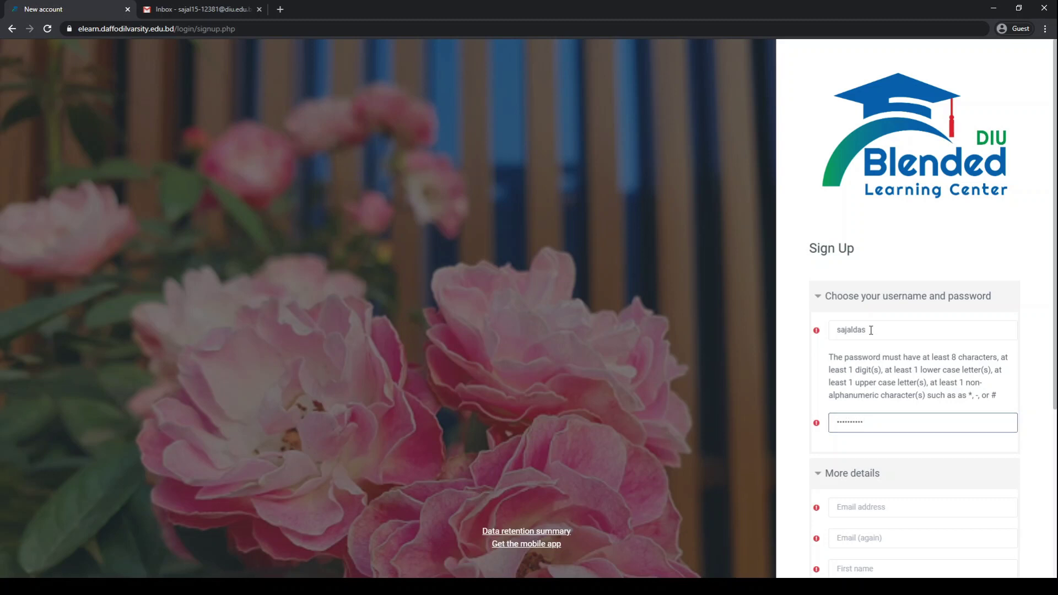
- Enter the account's email address and copy it into the Email (again) field
{"action": "key", "text": "Tab"}
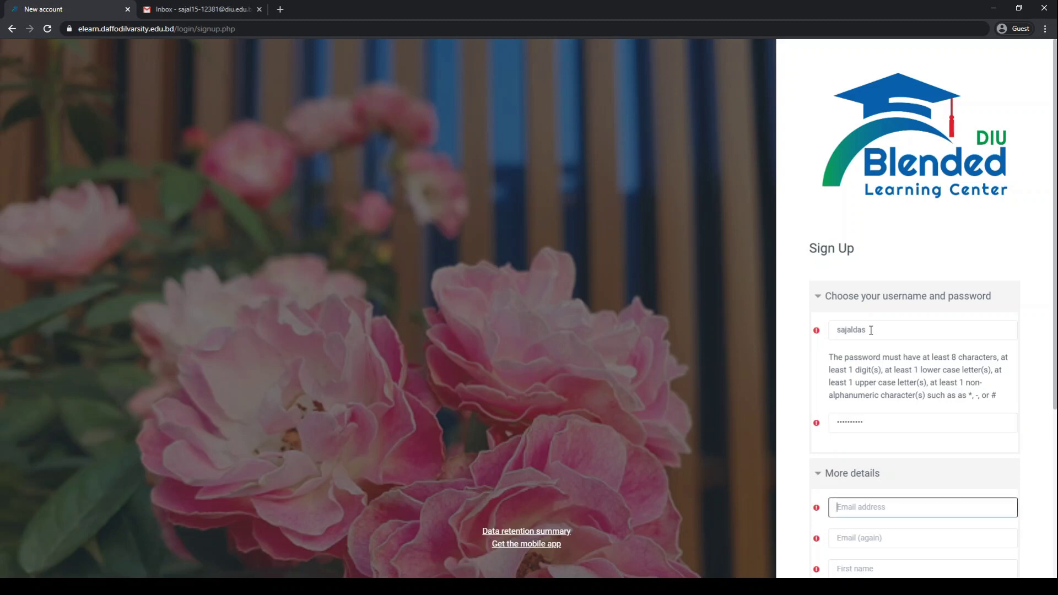
{"action": "scroll", "coordinate": [1002, 355], "scroll_direction": "down", "scroll_amount": 5}
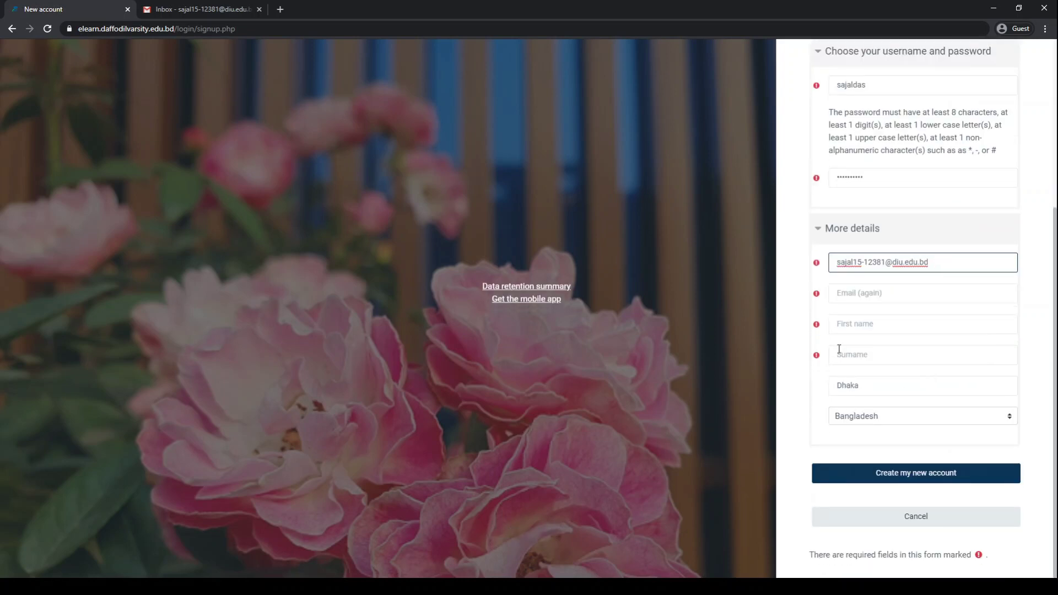
{"action": "left_click", "coordinate": [880, 301]}
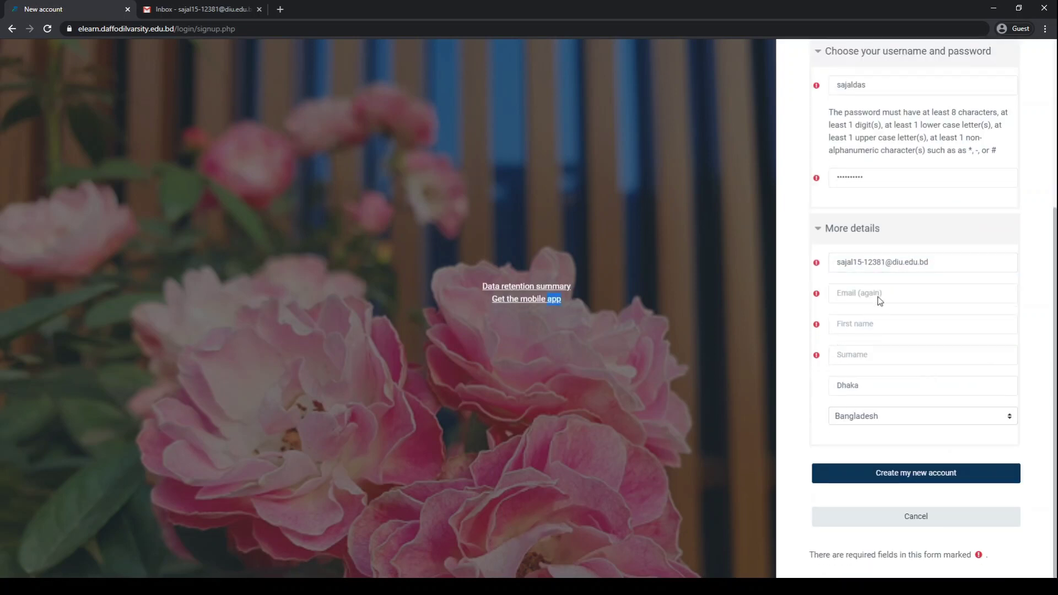
{"action": "left_click", "coordinate": [899, 301]}
{"action": "left_click", "coordinate": [960, 263]}
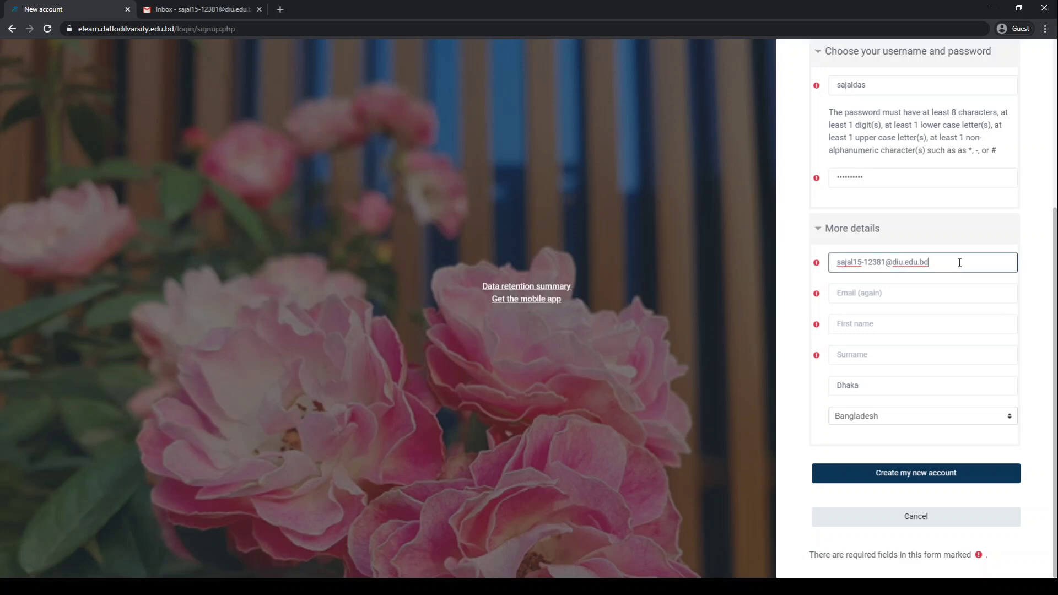
{"action": "key", "text": "Tab"}
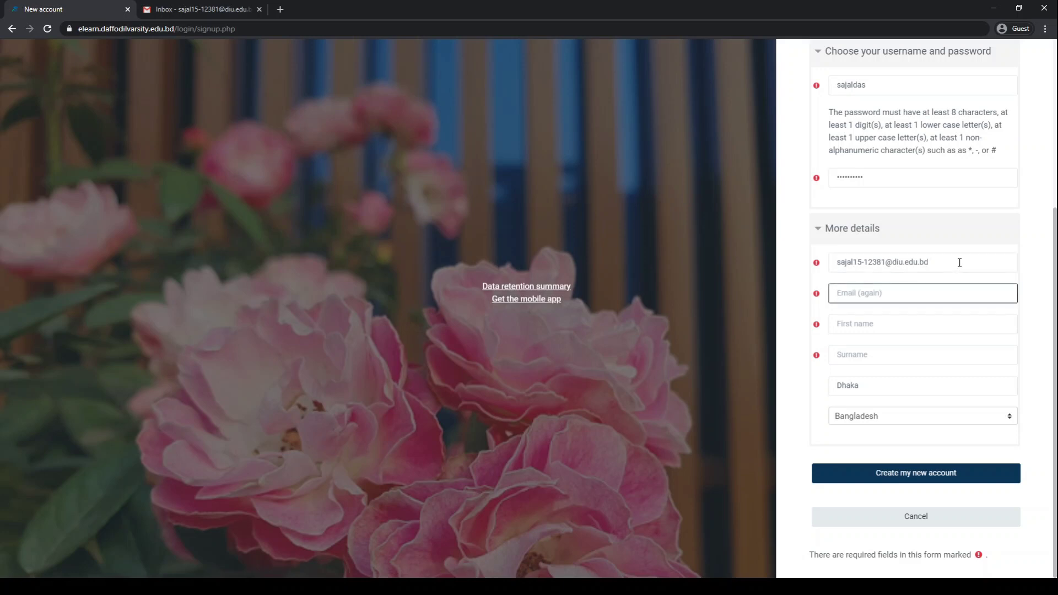
{"action": "left_click", "coordinate": [960, 263]}
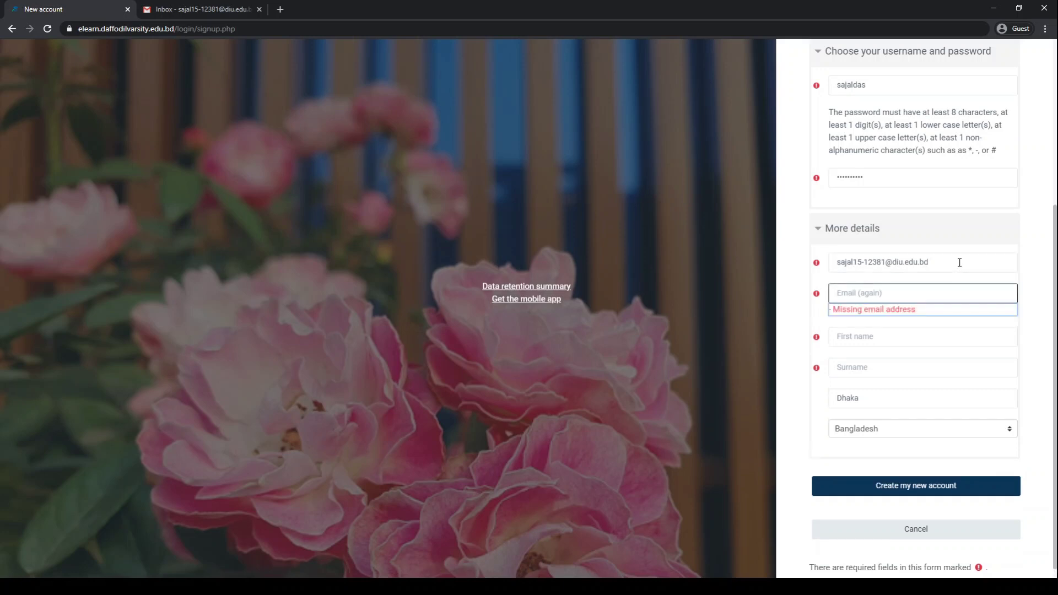
{"action": "left_click_drag", "start_coordinate": [959, 263], "coordinate": [817, 259]}
{"action": "key", "text": "ctrl+c"}
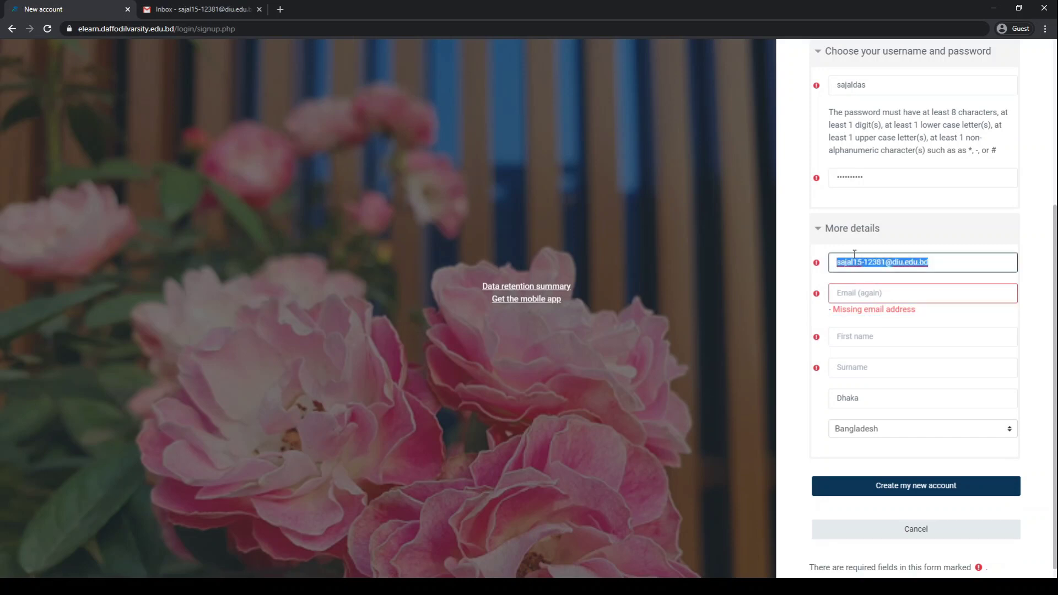
{"action": "left_click", "coordinate": [944, 258]}
{"action": "key", "text": "Tab"}
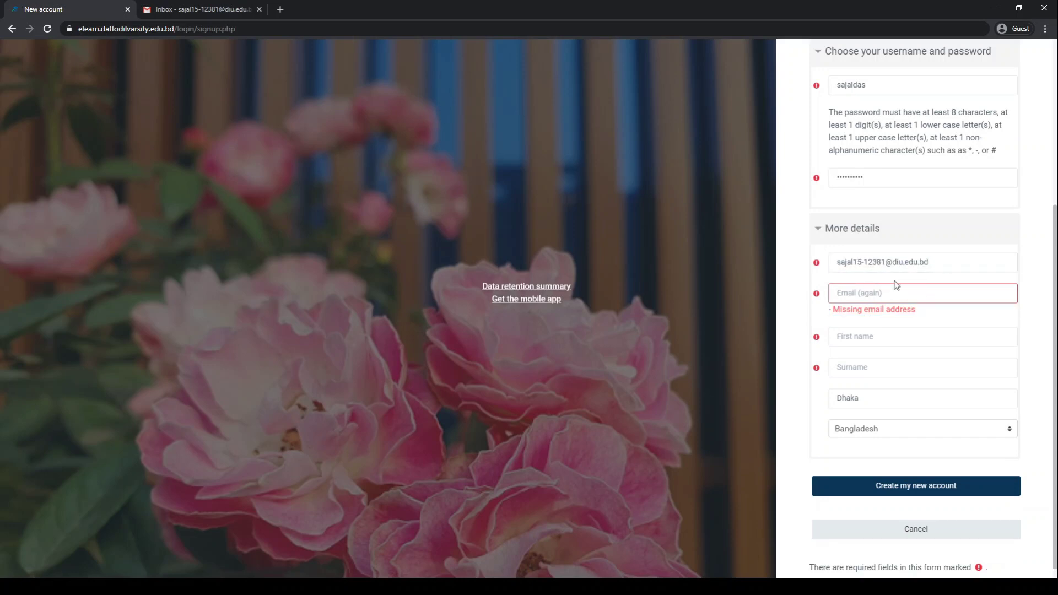
{"action": "key", "text": "ctrl+v"}
- Fill in the first name and surname, then submit the sign-up form
{"action": "left_click", "coordinate": [875, 338]}
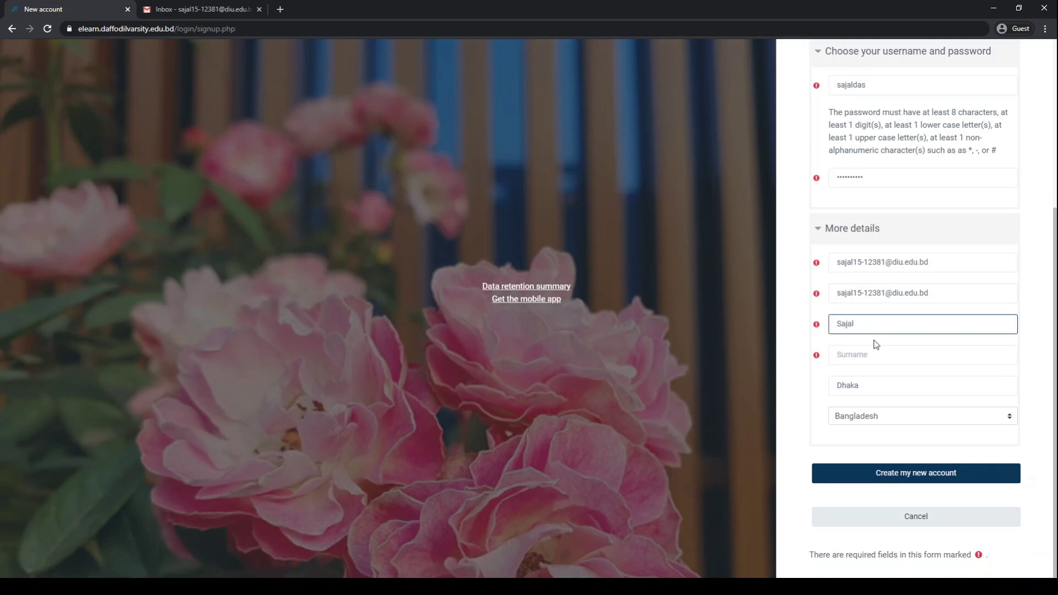
{"action": "key", "text": "Tab"}
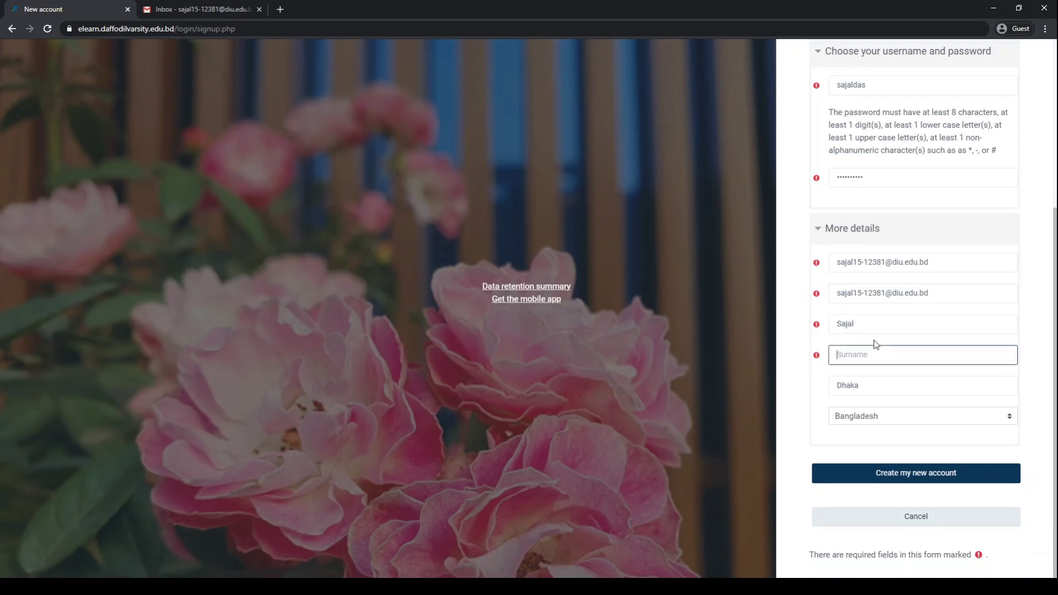
{"action": "left_click", "coordinate": [891, 472]}
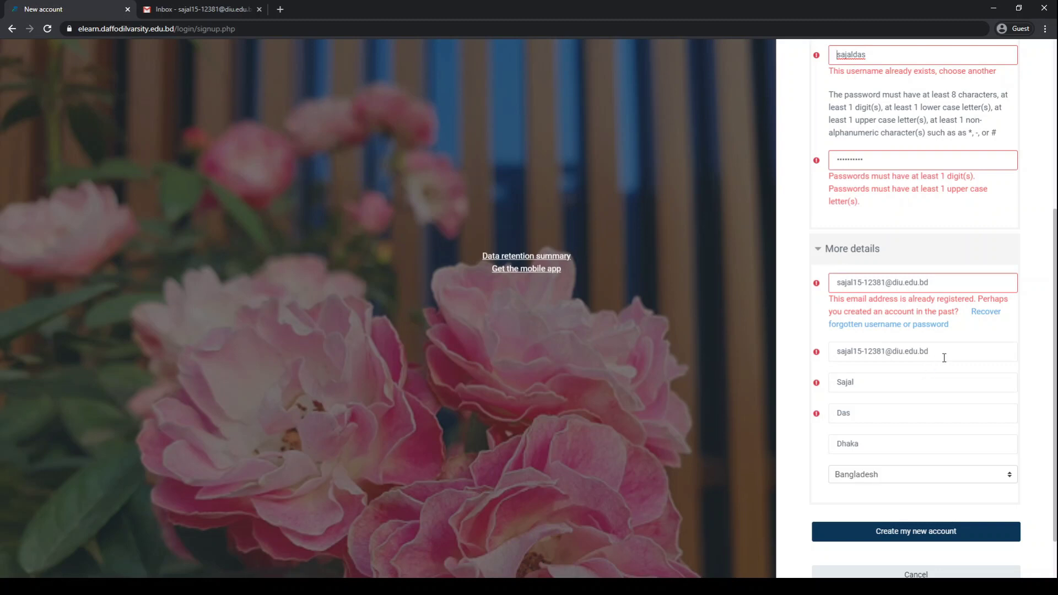
- Scroll past the username and email errors and cancel the sign-up
{"action": "scroll", "coordinate": [905, 378], "scroll_direction": "down", "scroll_amount": 1}
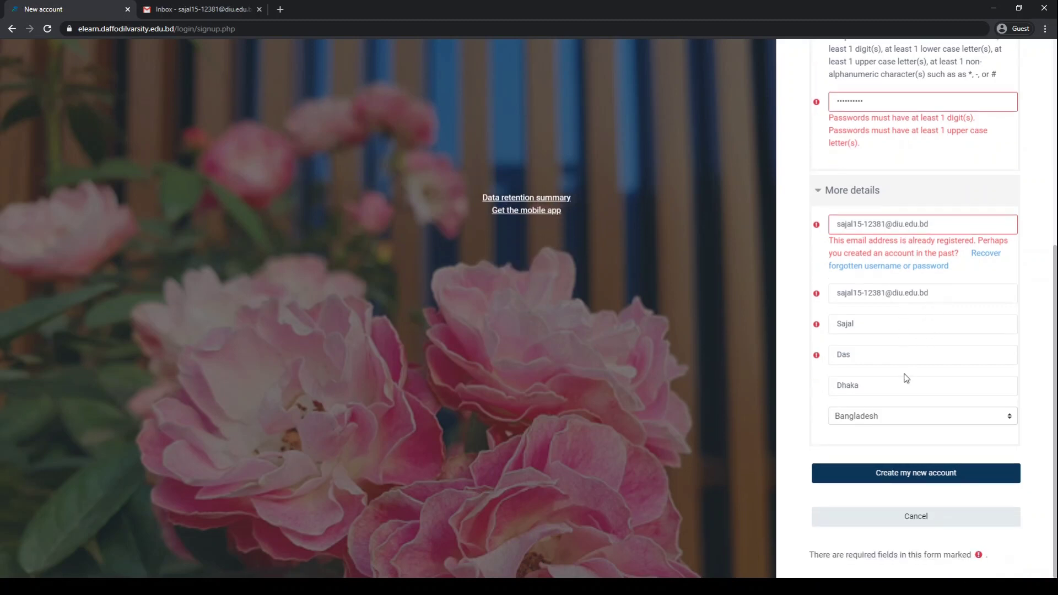
{"action": "left_click", "coordinate": [918, 518]}
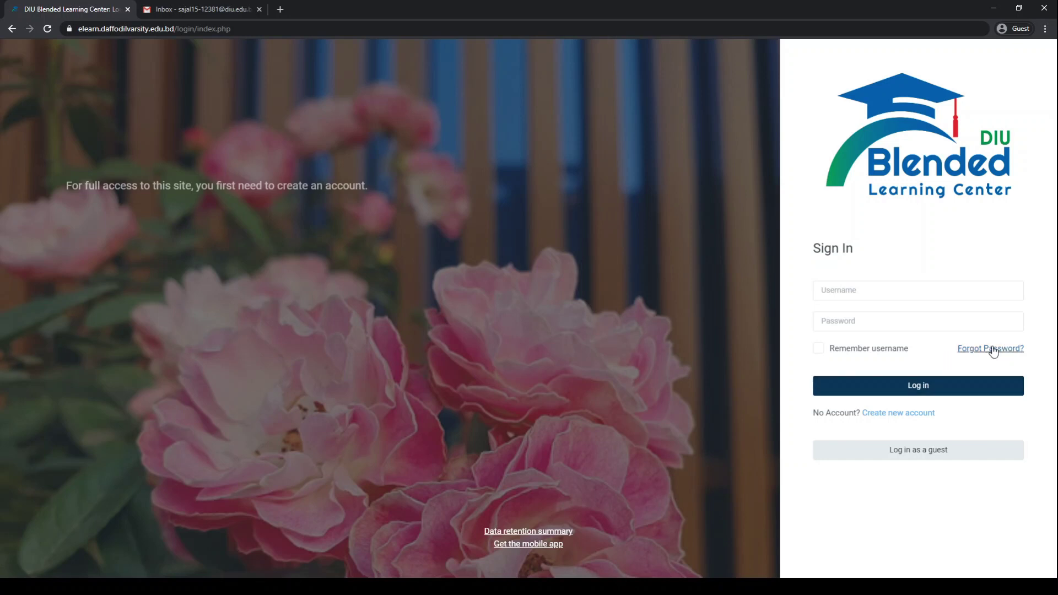
- On the Forgot Password page, submit the account's email address in the email search
{"action": "left_click", "coordinate": [992, 350]}
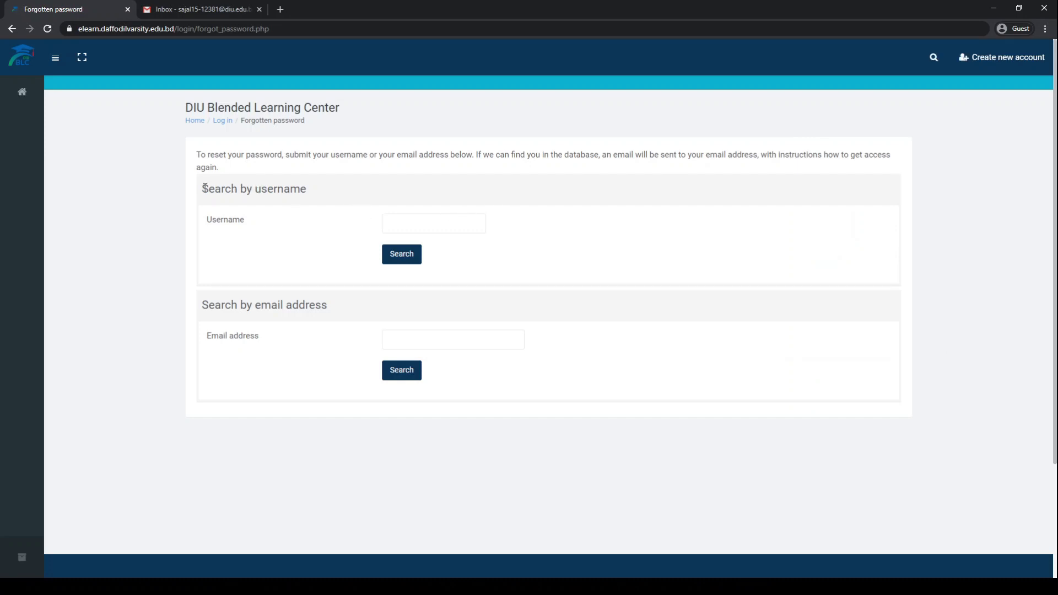
{"action": "left_click_drag", "start_coordinate": [202, 189], "coordinate": [298, 204]}
{"action": "left_click", "coordinate": [302, 220]}
{"action": "left_click_drag", "start_coordinate": [198, 304], "coordinate": [329, 308]}
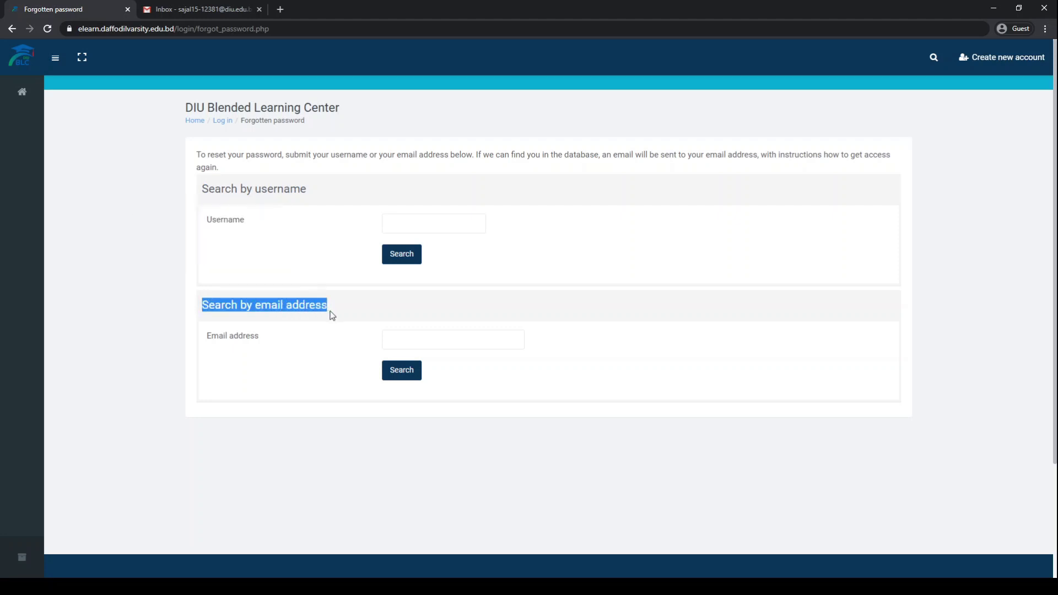
{"action": "left_click", "coordinate": [396, 225]}
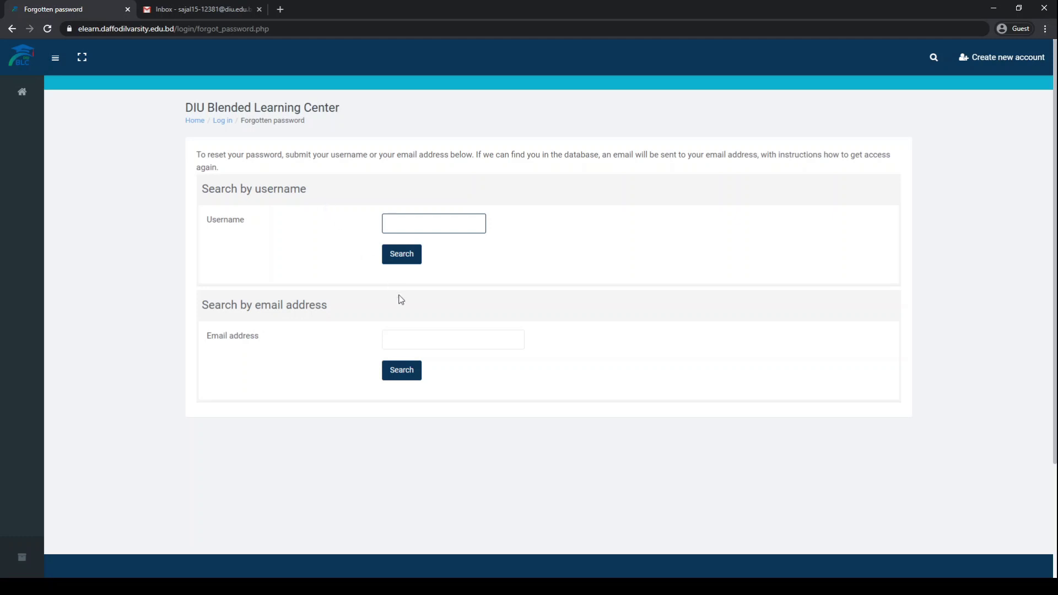
{"action": "left_click", "coordinate": [405, 345]}
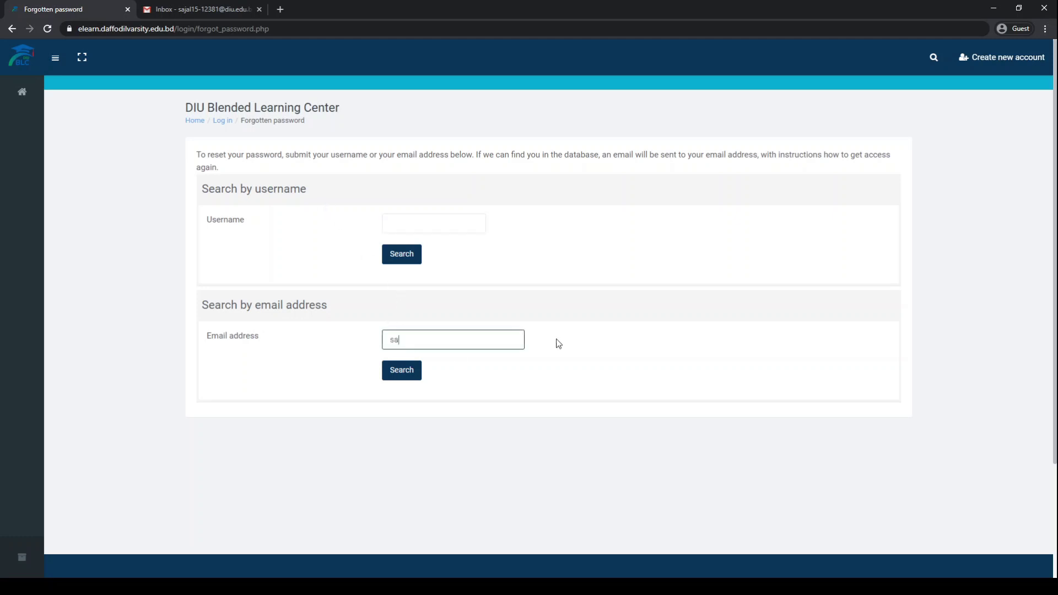
{"action": "key", "text": "Return"}
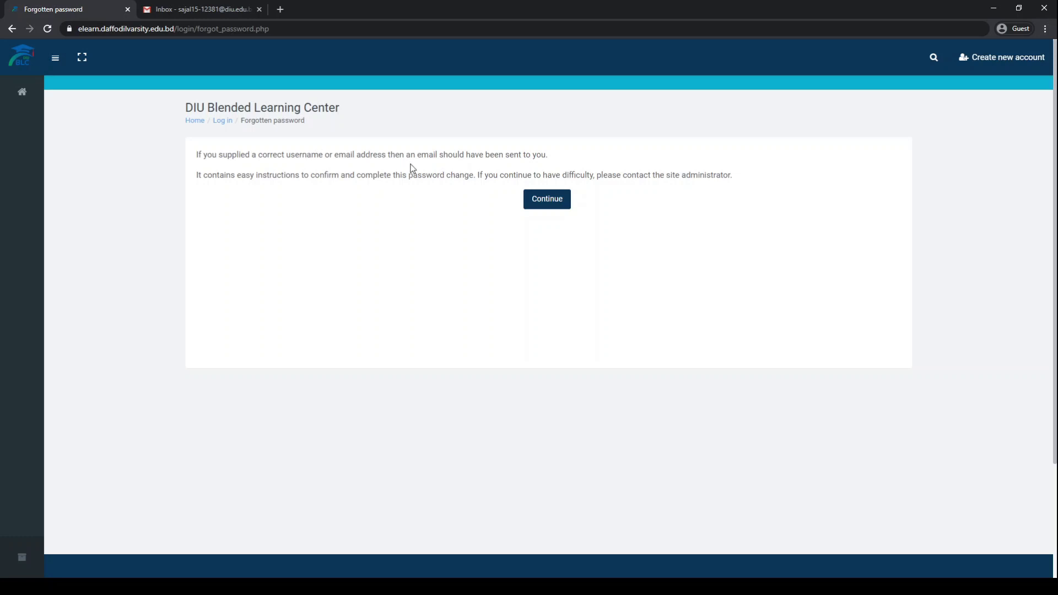
- In Gmail, refresh the inbox, open the Password reset request email and follow its link
{"action": "left_click", "coordinate": [196, 10]}
{"action": "left_click", "coordinate": [188, 87]}
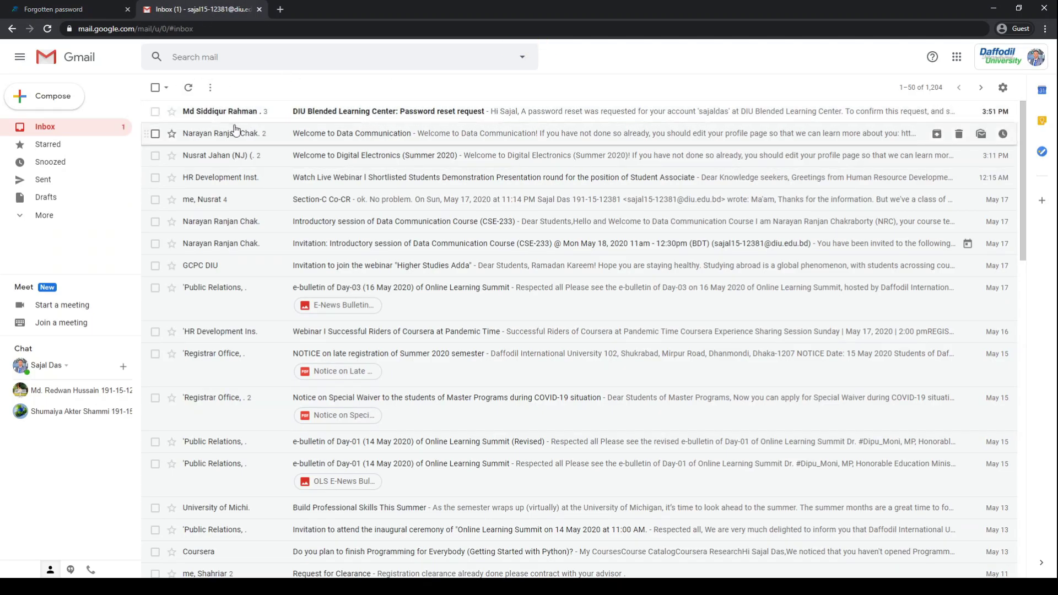
{"action": "left_click", "coordinate": [371, 122]}
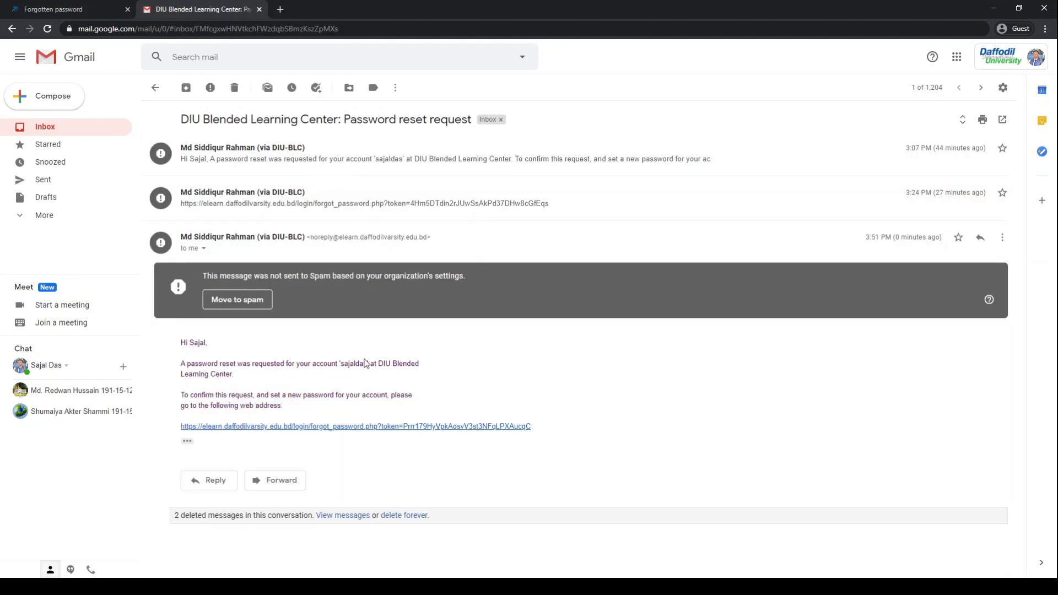
{"action": "left_click", "coordinate": [399, 427]}
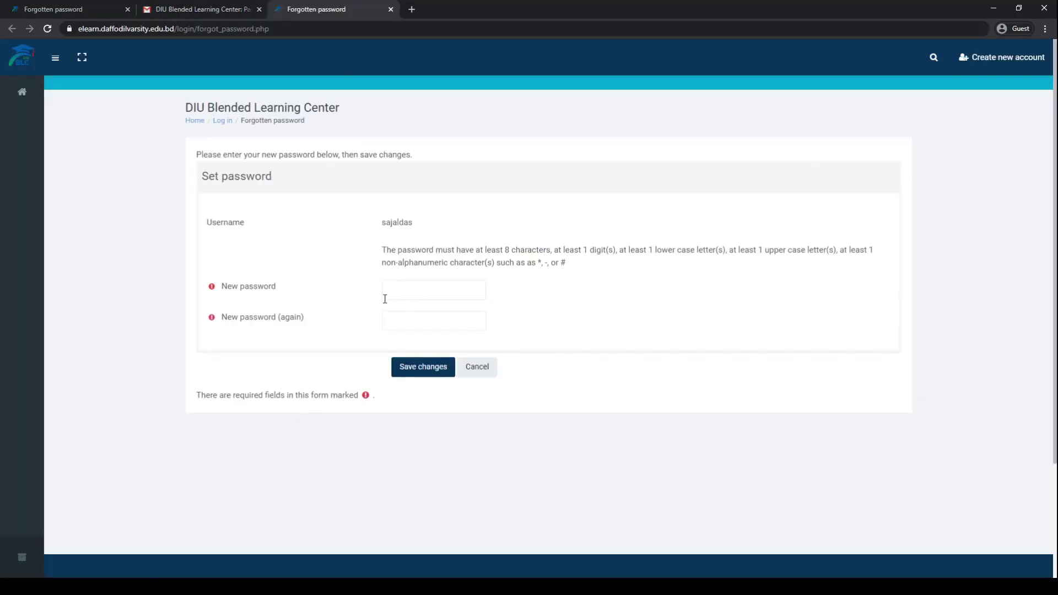
- Paste the new password into the New password fields and save it
{"action": "left_click", "coordinate": [397, 292]}
{"action": "left_click", "coordinate": [384, 222]}
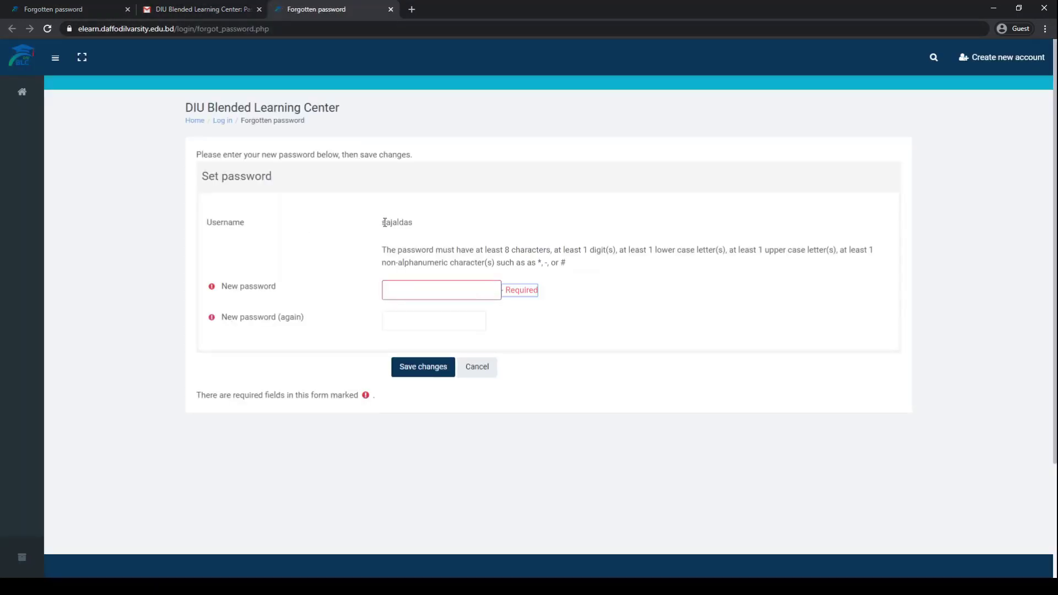
{"action": "left_click", "coordinate": [398, 289]}
{"action": "key", "text": "ctrl+v"}
{"action": "key", "text": "Tab"}
{"action": "key", "text": "ctrl+v"}
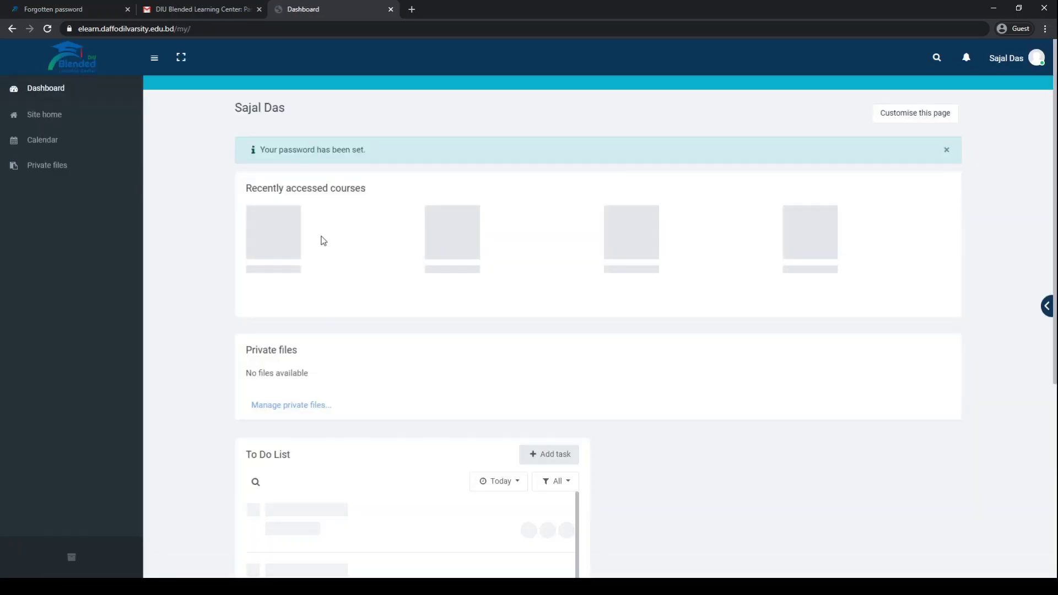
- Dismiss the password-set alert, then go to Site home and Private files
{"action": "left_click", "coordinate": [947, 150]}
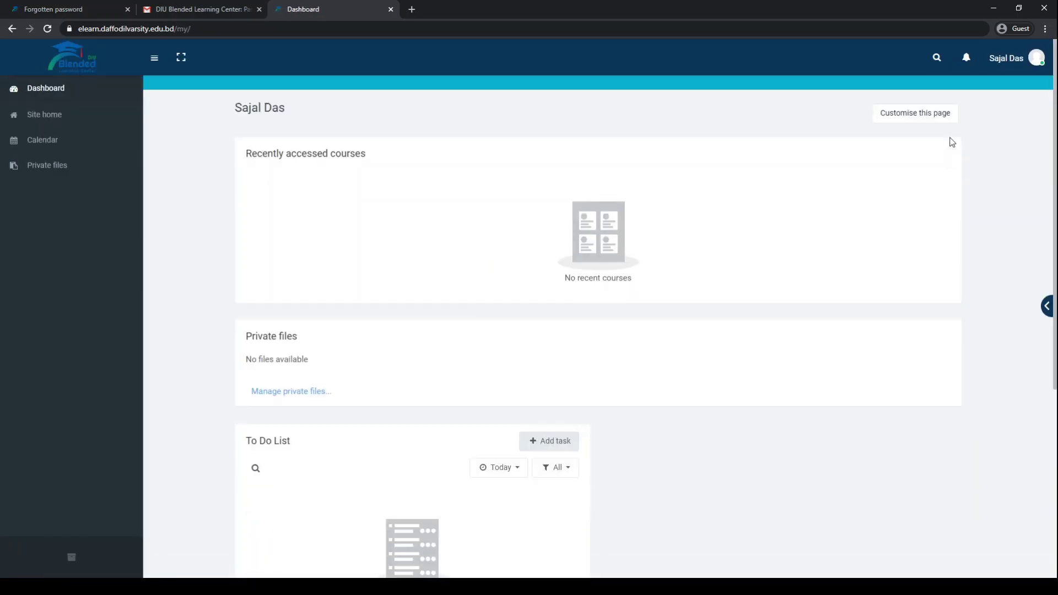
{"action": "left_click", "coordinate": [55, 115]}
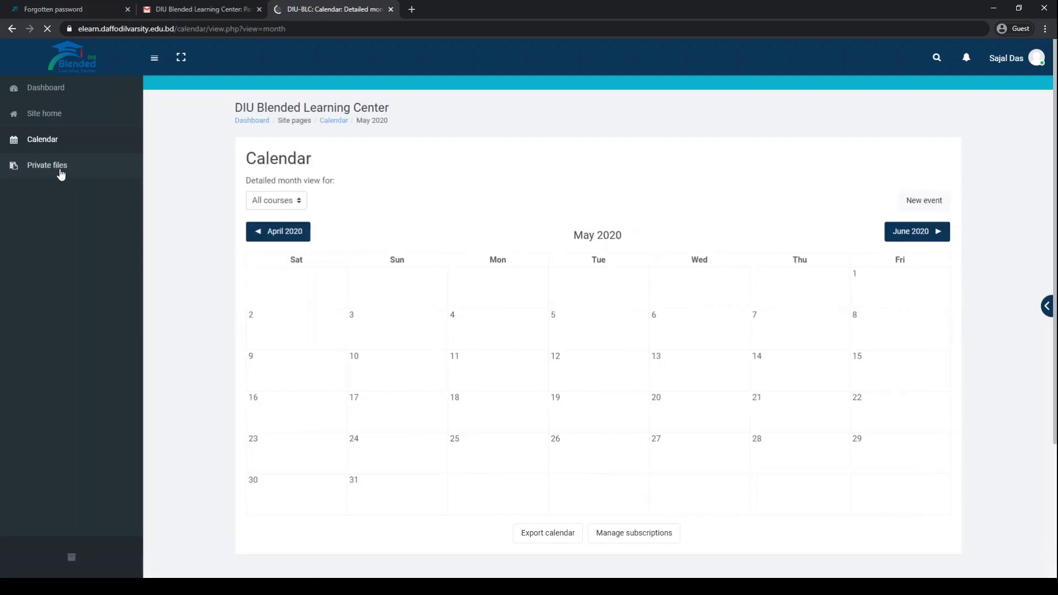
{"action": "left_click", "coordinate": [58, 166]}
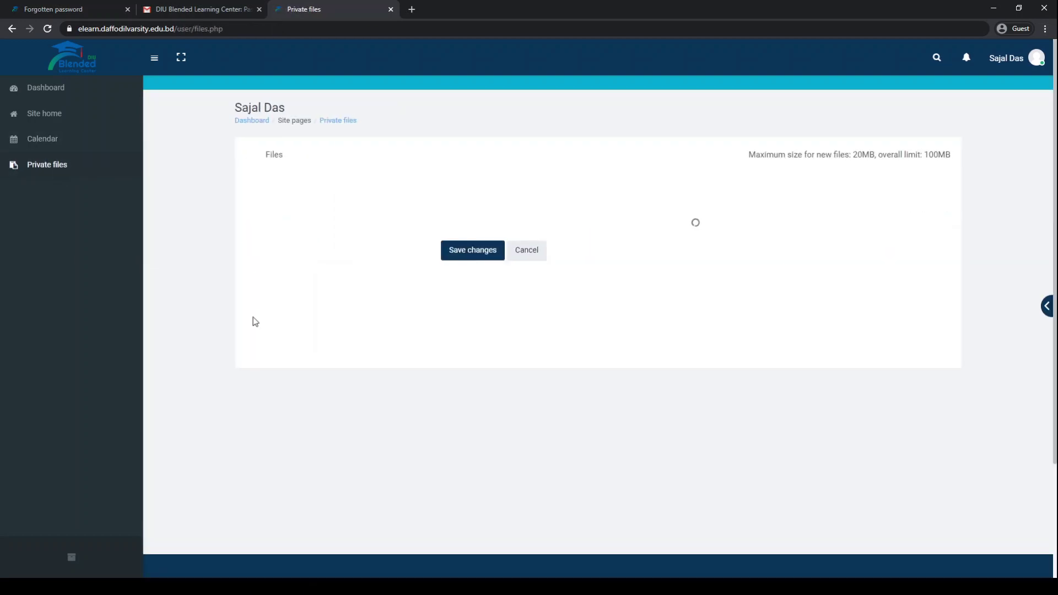
- Search the course archive for 'digital electronics', then go back to the Dashboard
{"action": "left_click", "coordinate": [69, 558]}
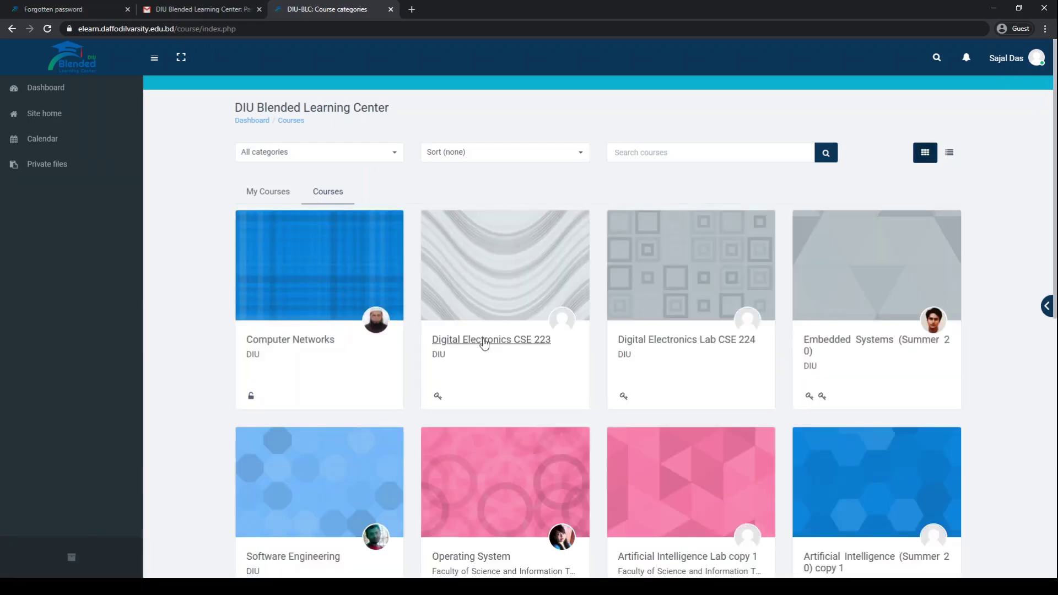
{"action": "scroll", "coordinate": [776, 283], "scroll_direction": "down", "scroll_amount": 5}
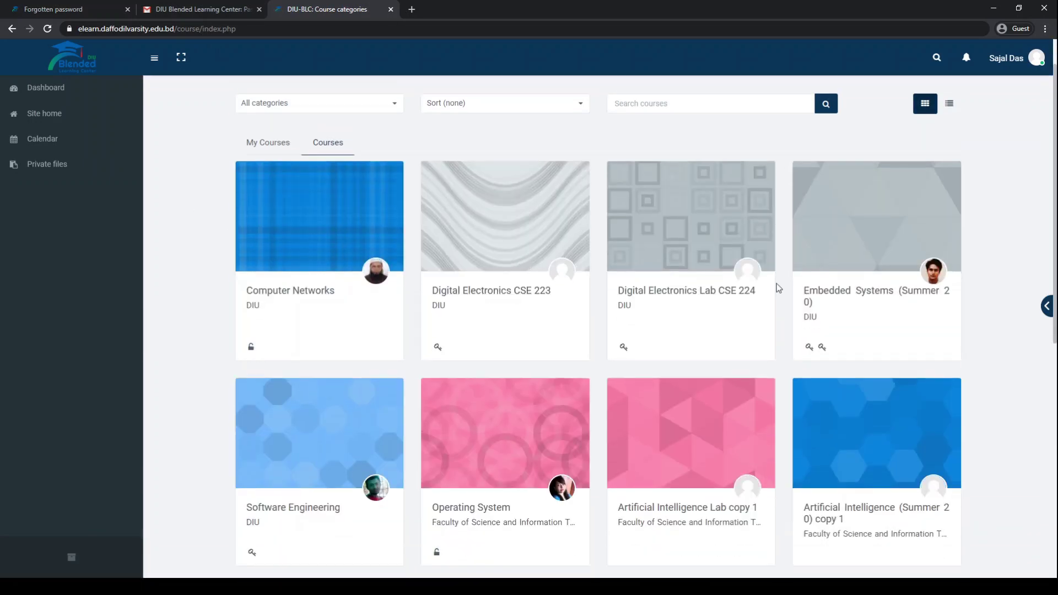
{"action": "scroll", "coordinate": [776, 283], "scroll_direction": "up", "scroll_amount": 3}
{"action": "scroll", "coordinate": [775, 277], "scroll_direction": "up", "scroll_amount": 2}
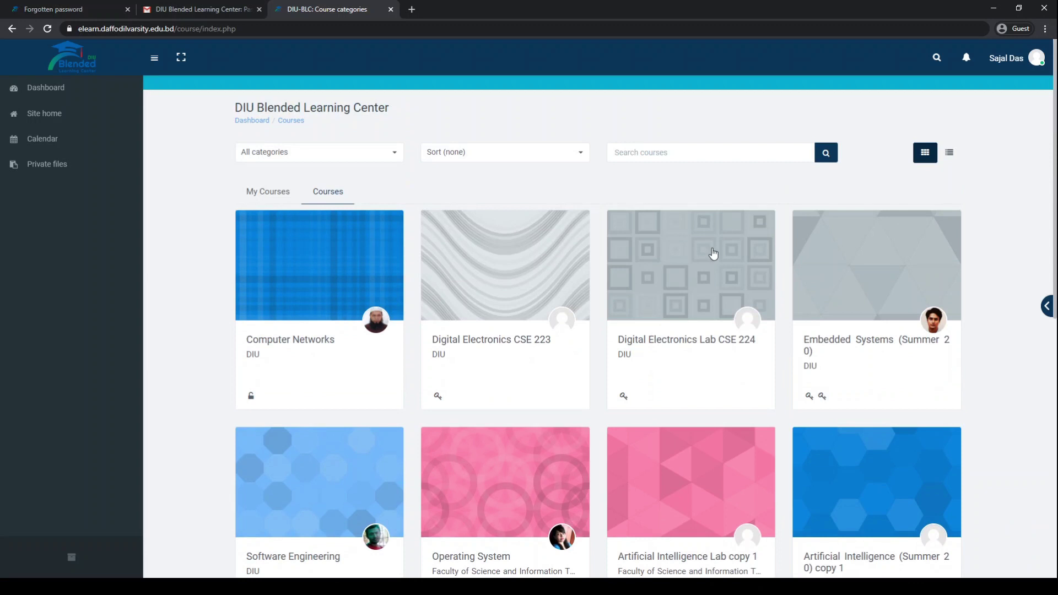
{"action": "left_click", "coordinate": [708, 154]}
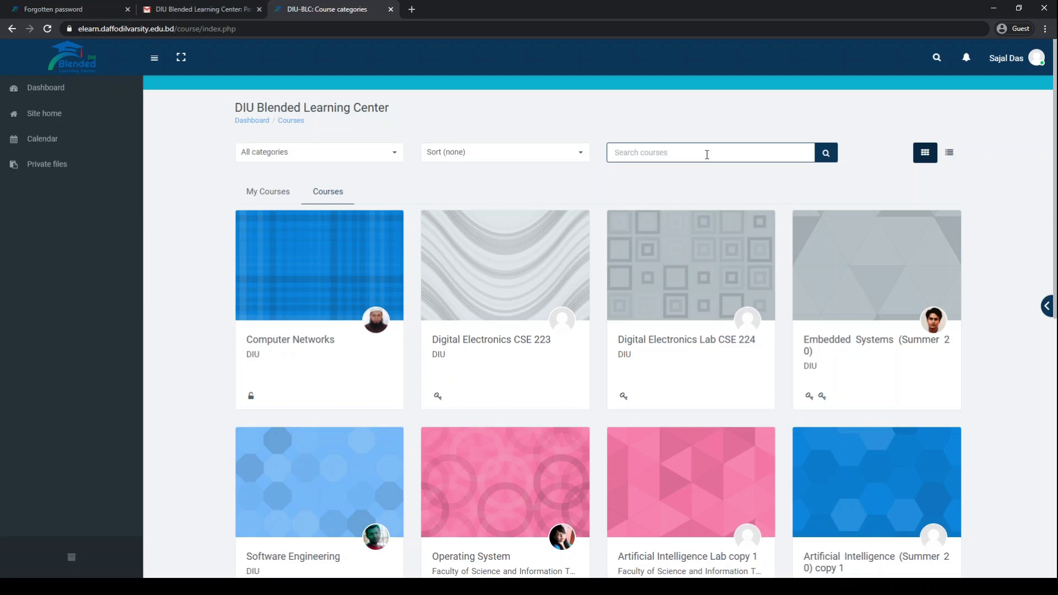
{"action": "type", "text": "digital electronics"}
{"action": "key", "text": "Return"}
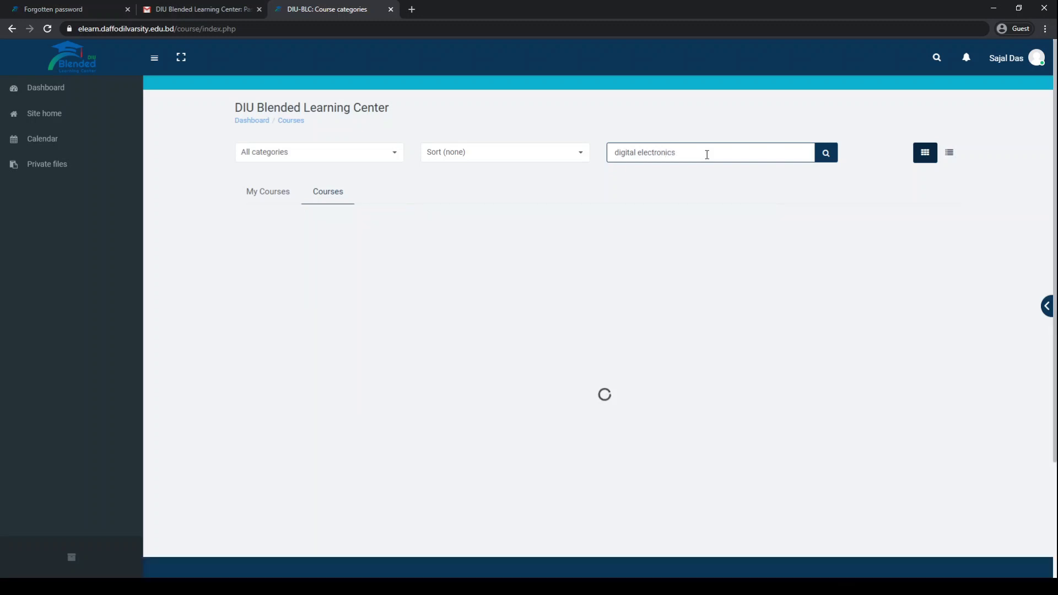
{"action": "scroll", "coordinate": [960, 347], "scroll_direction": "down", "scroll_amount": 8}
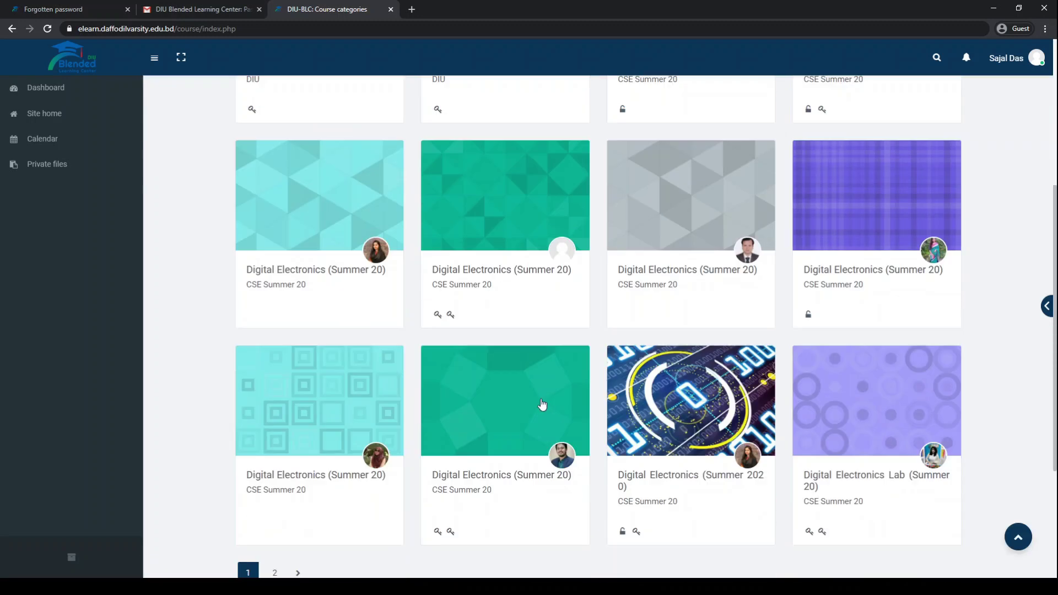
{"action": "scroll", "coordinate": [673, 353], "scroll_direction": "up", "scroll_amount": 8}
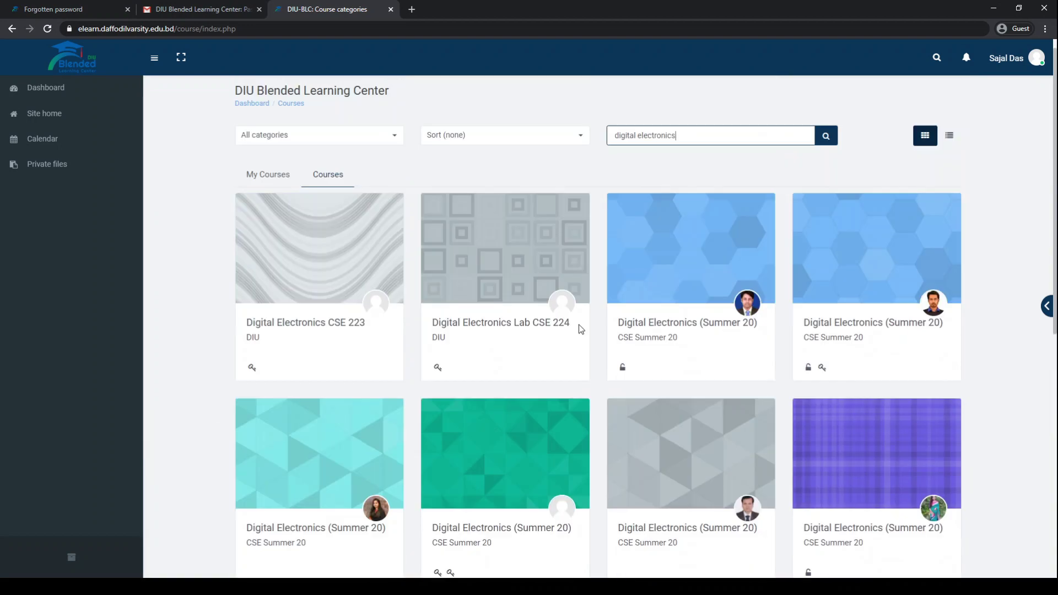
{"action": "left_click", "coordinate": [45, 88]}
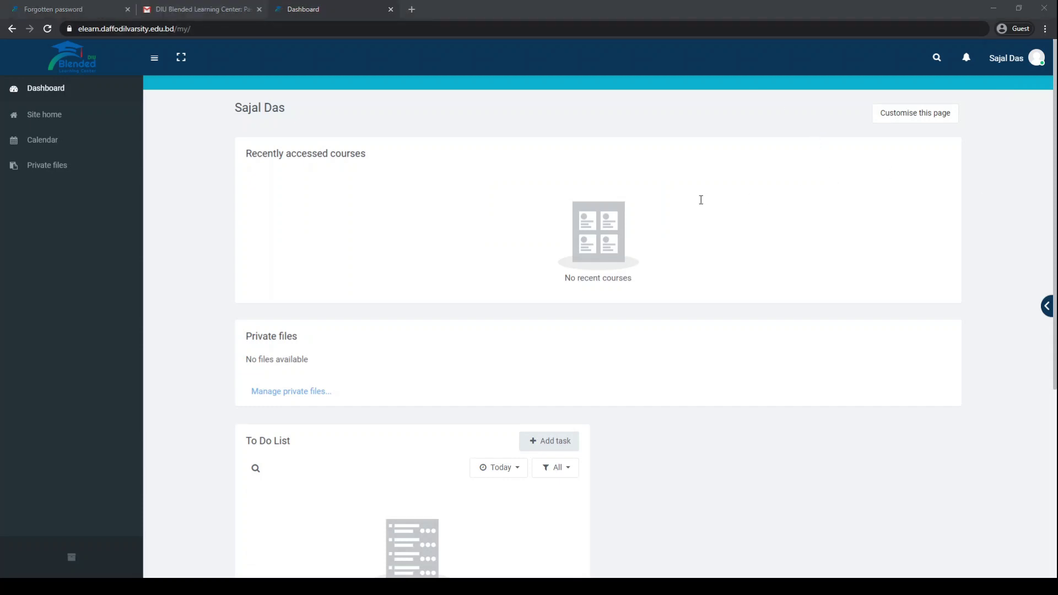
- Load the Digital Electronics course page (view.php?id=4543) in a new tab and scroll its outline
{"action": "left_click", "coordinate": [412, 10]}
{"action": "type", "text": "https://elearn.daffodilvarsity.edu.bd/course/view.php?id=4543"}
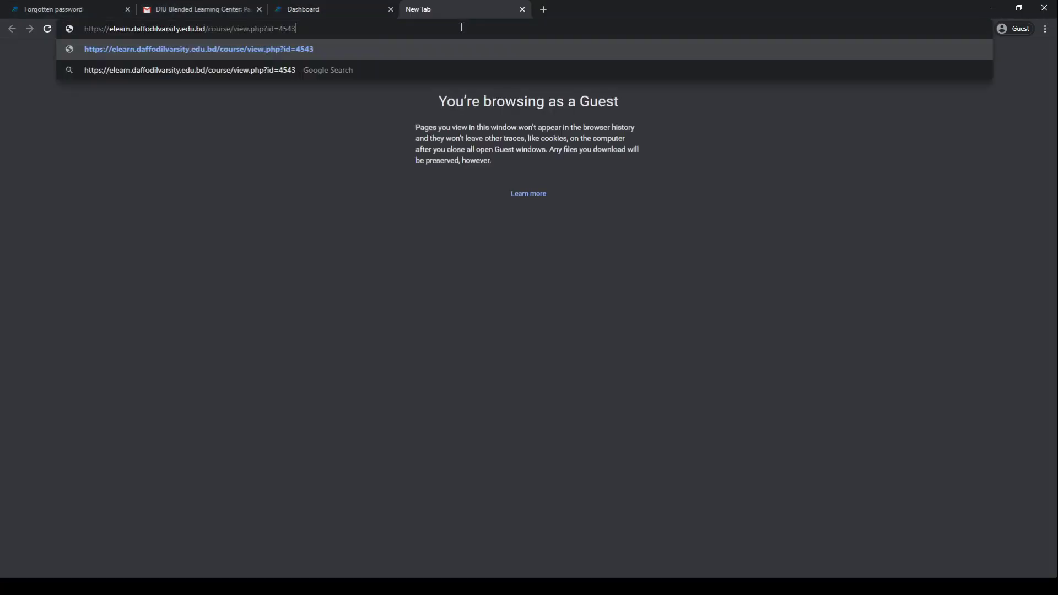
{"action": "key", "text": "Return"}
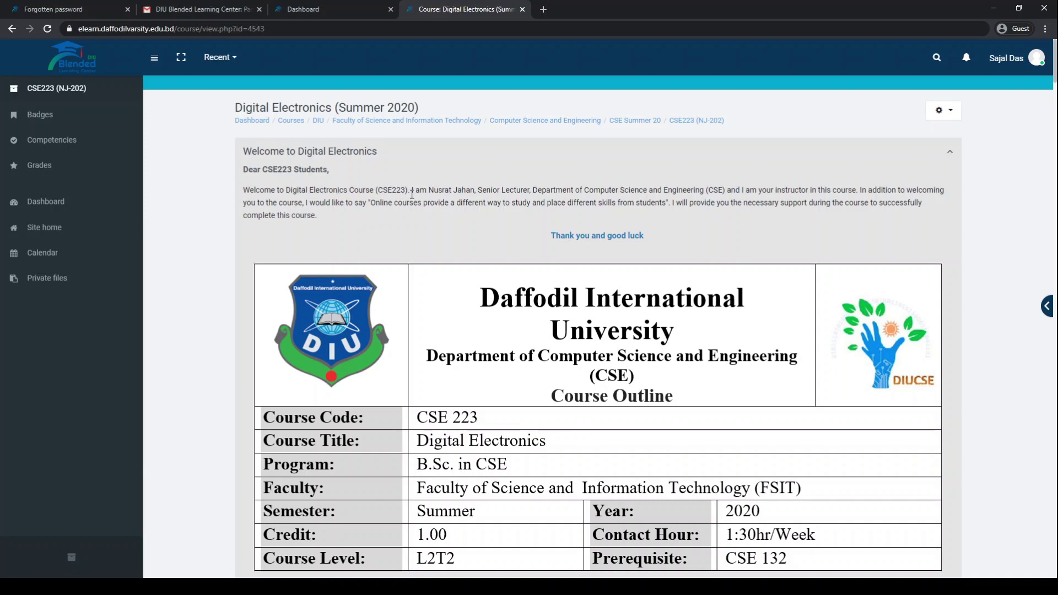
{"action": "scroll", "coordinate": [412, 194], "scroll_direction": "down", "scroll_amount": 15}
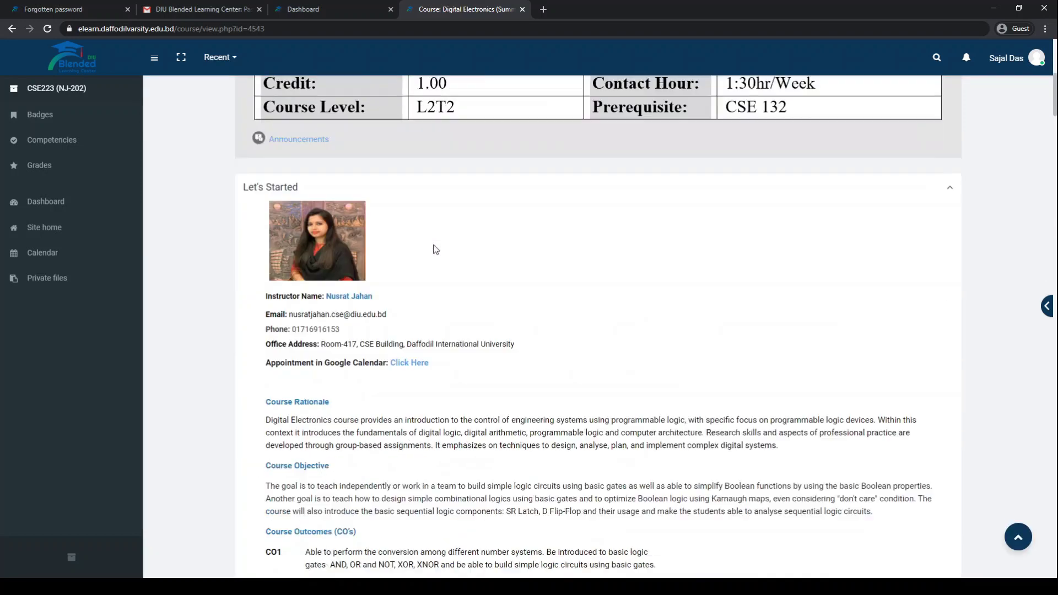
{"action": "scroll", "coordinate": [471, 334], "scroll_direction": "down", "scroll_amount": 14}
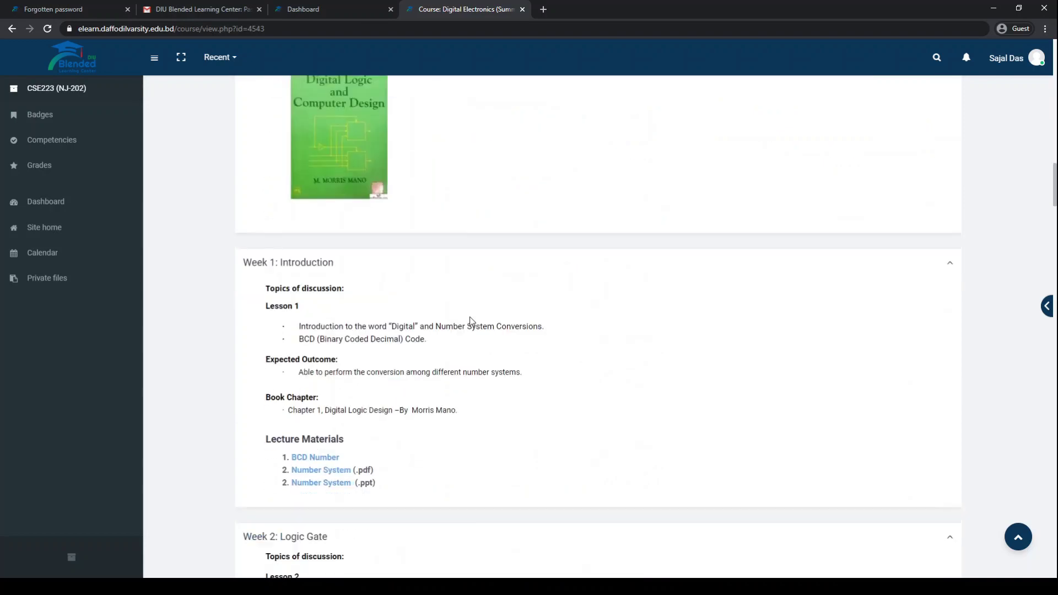
{"action": "scroll", "coordinate": [471, 319], "scroll_direction": "up", "scroll_amount": 5}
{"action": "scroll", "coordinate": [471, 322], "scroll_direction": "up", "scroll_amount": 14}
{"action": "scroll", "coordinate": [472, 322], "scroll_direction": "down", "scroll_amount": 7}
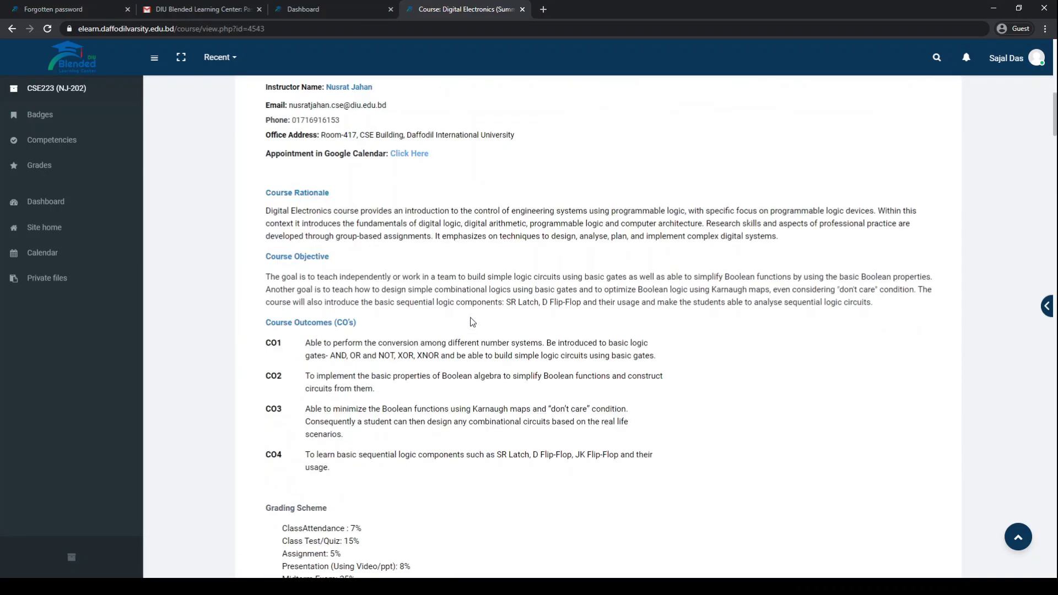
{"action": "scroll", "coordinate": [435, 343], "scroll_direction": "down", "scroll_amount": 20}
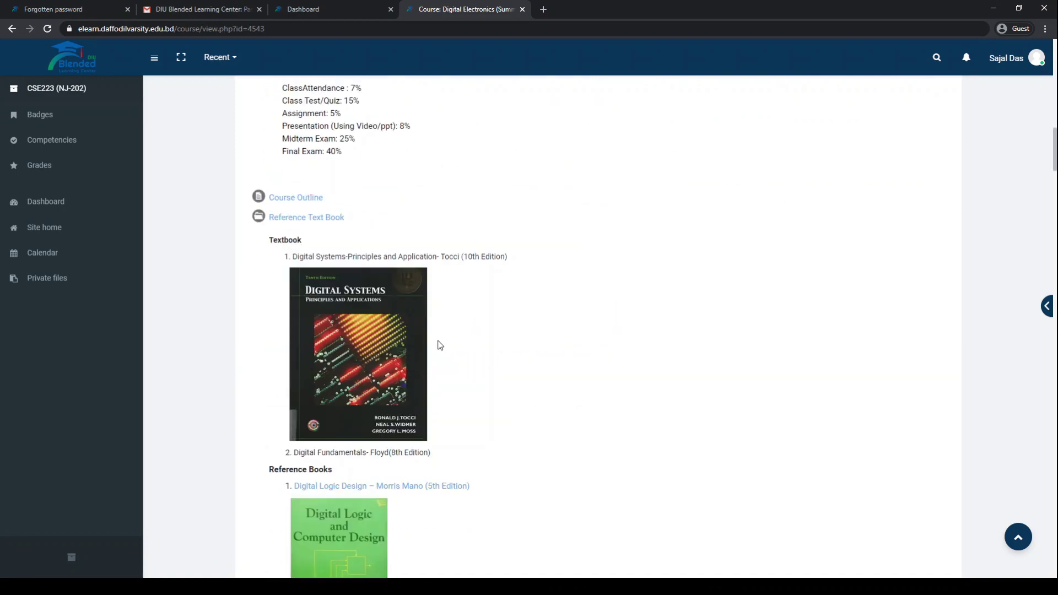
{"action": "scroll", "coordinate": [403, 346], "scroll_direction": "up", "scroll_amount": 20}
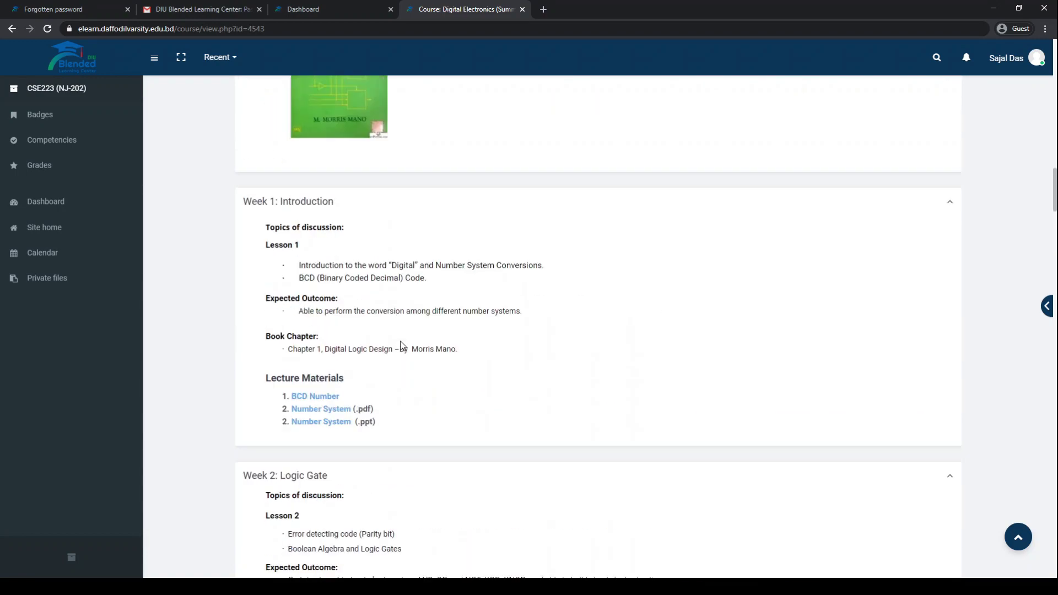
{"action": "scroll", "coordinate": [401, 346], "scroll_direction": "up", "scroll_amount": 12}
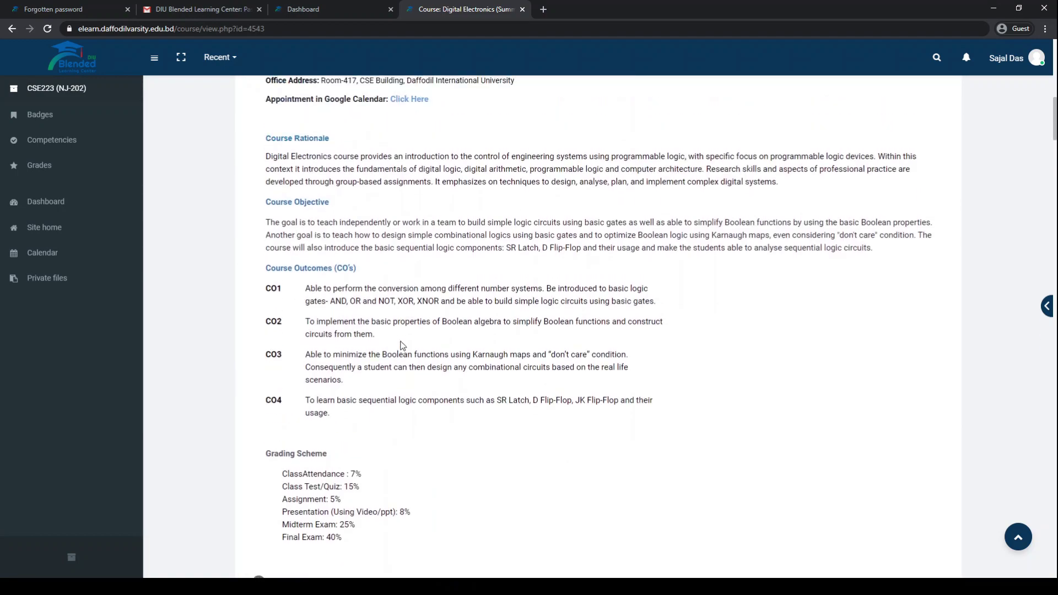
{"action": "scroll", "coordinate": [401, 347], "scroll_direction": "up", "scroll_amount": 2}
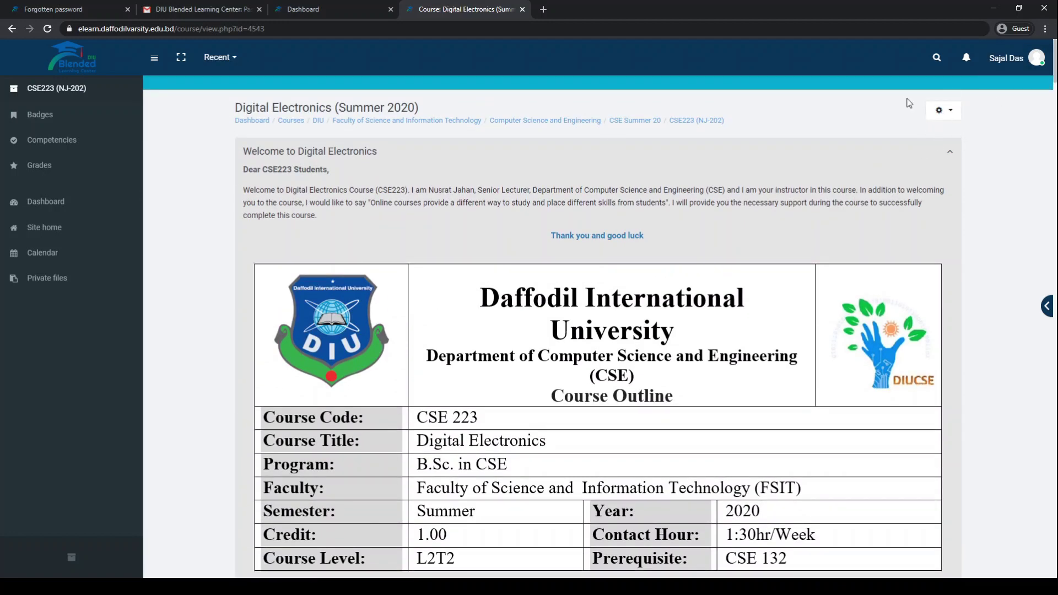
- Use 'Enrol me in this course' from the gear menu and submit the enrolment key
{"action": "left_click", "coordinate": [945, 111]}
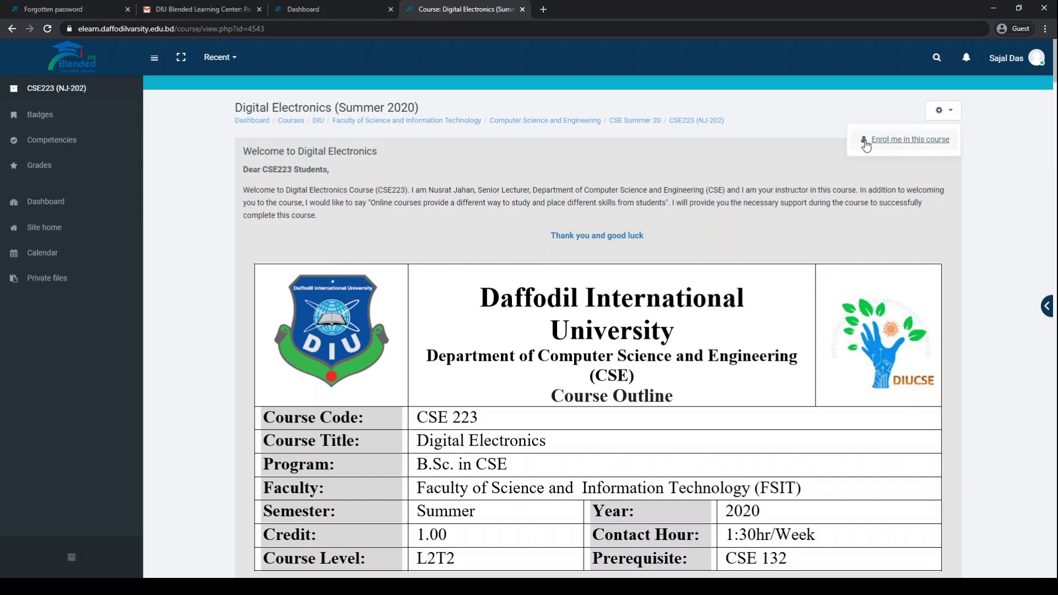
{"action": "left_click", "coordinate": [896, 142]}
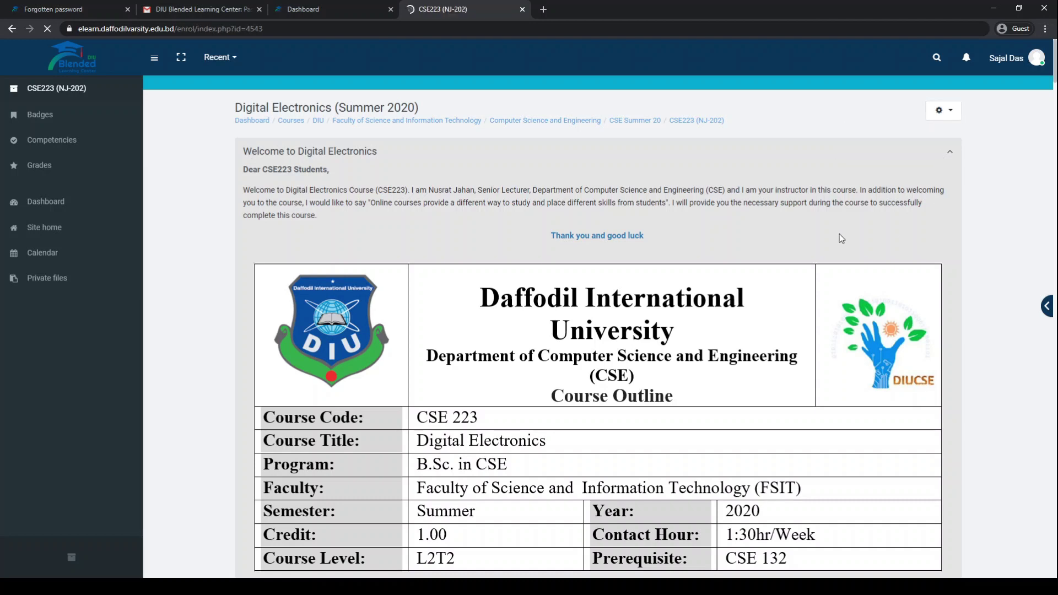
{"action": "left_click", "coordinate": [491, 317]}
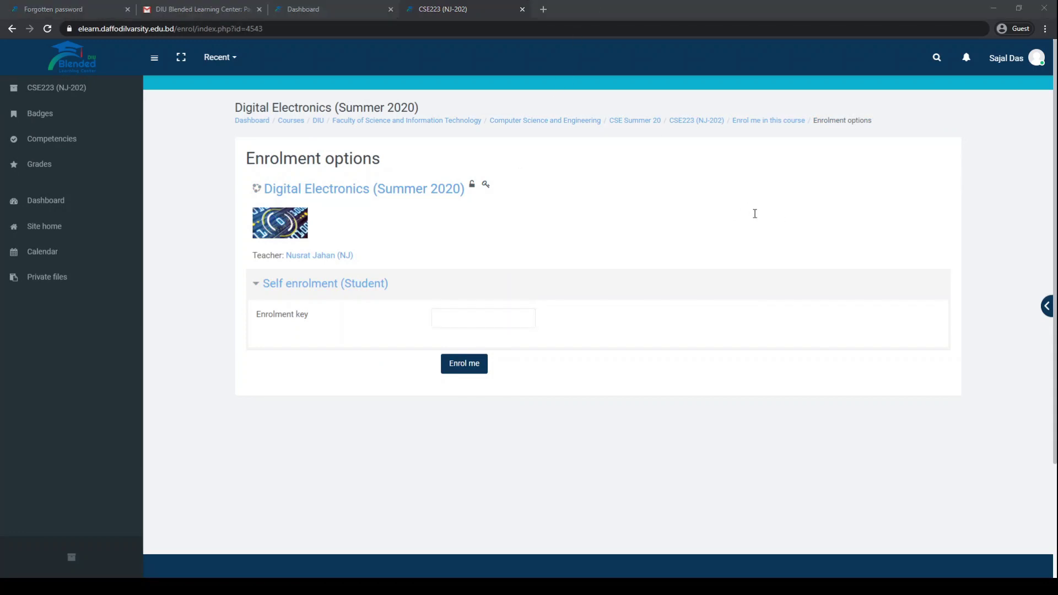
{"action": "left_click", "coordinate": [482, 323]}
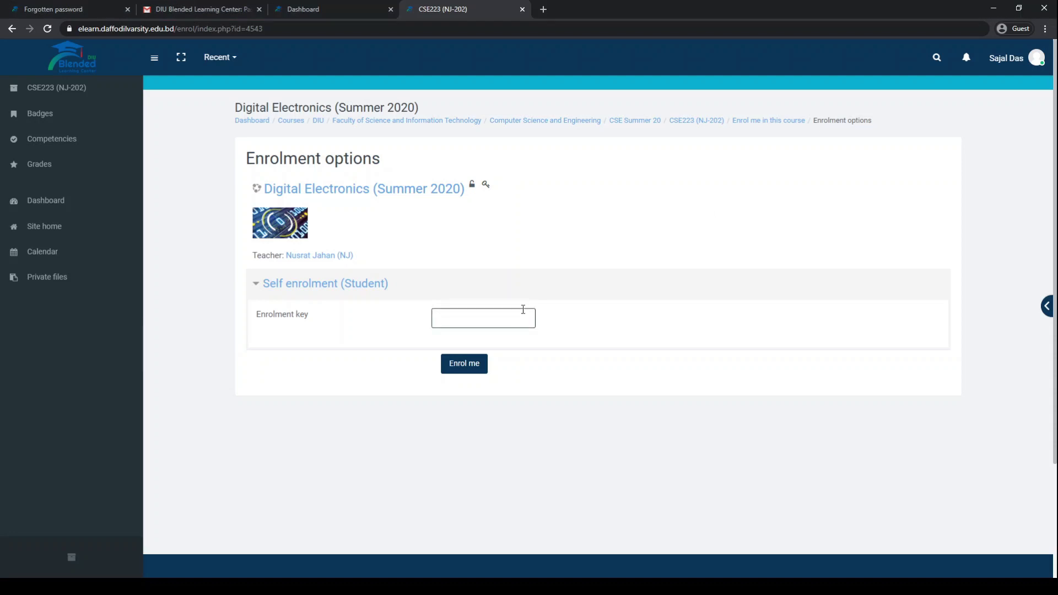
{"action": "left_click", "coordinate": [464, 365]}
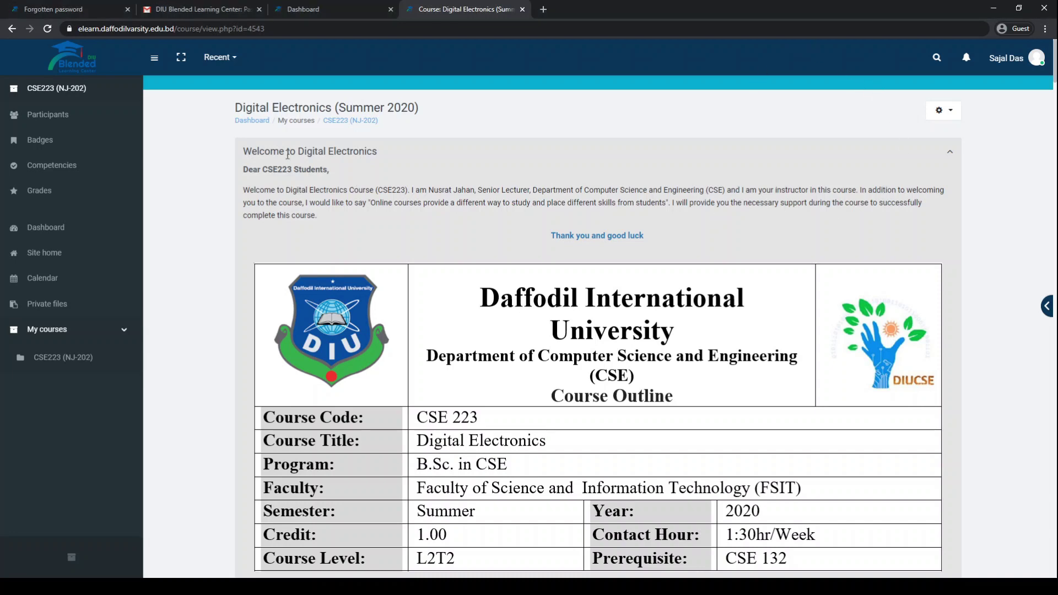
{"action": "scroll", "coordinate": [467, 201], "scroll_direction": "down", "scroll_amount": 10}
{"action": "scroll", "coordinate": [289, 160], "scroll_direction": "down", "scroll_amount": 4}
{"action": "scroll", "coordinate": [339, 173], "scroll_direction": "up", "scroll_amount": 14}
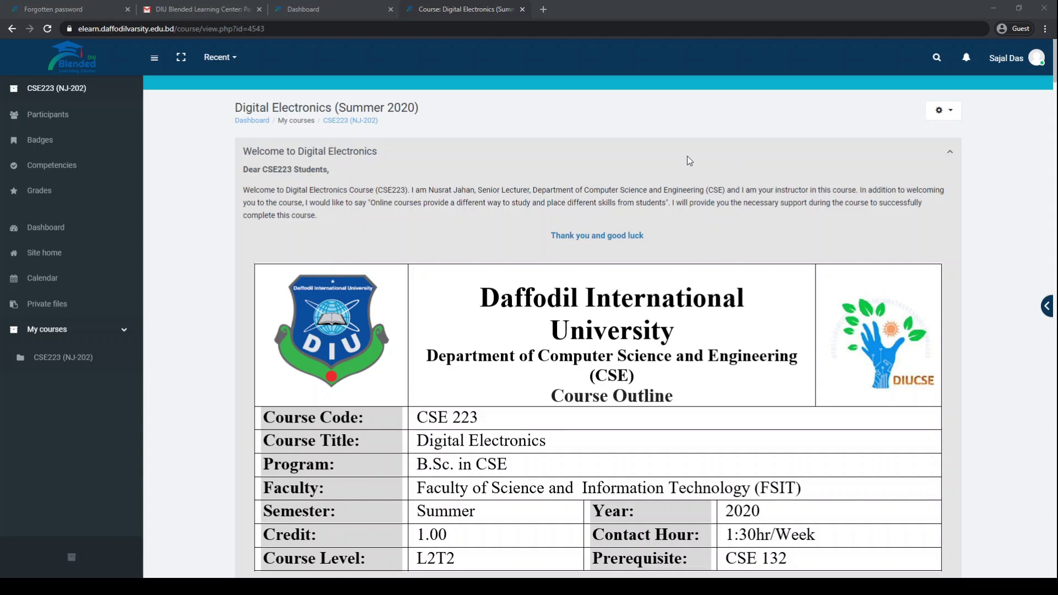
- Load the Data Communication enrolment page in a new tab and paste the enrolment key
{"action": "left_click", "coordinate": [545, 9]}
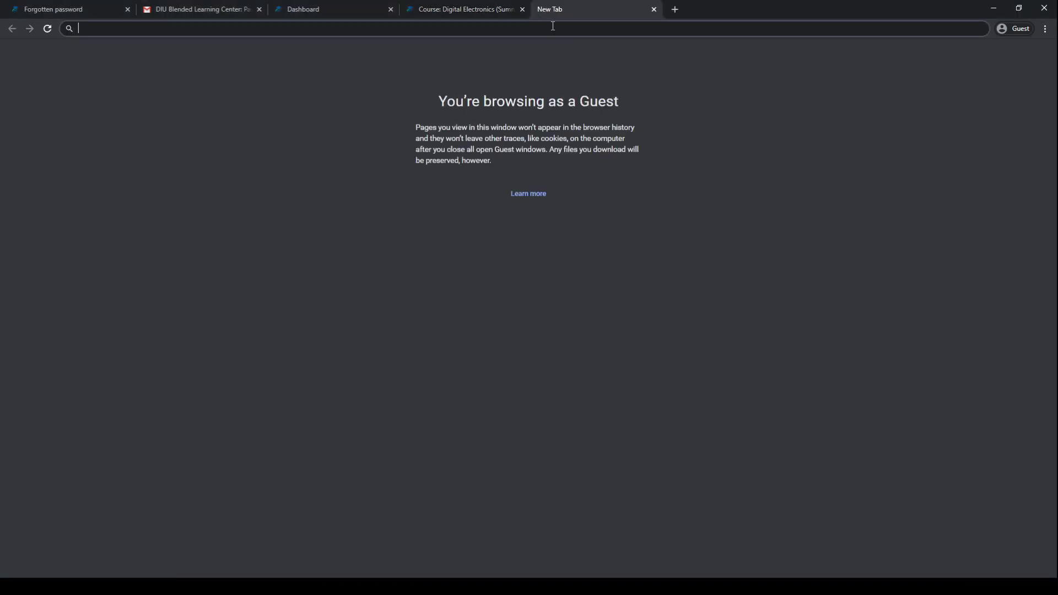
{"action": "type", "text": "https://elearn.daffodilvarsity.edu.bd/enrol/index.php?id=4439"}
{"action": "key", "text": "Return"}
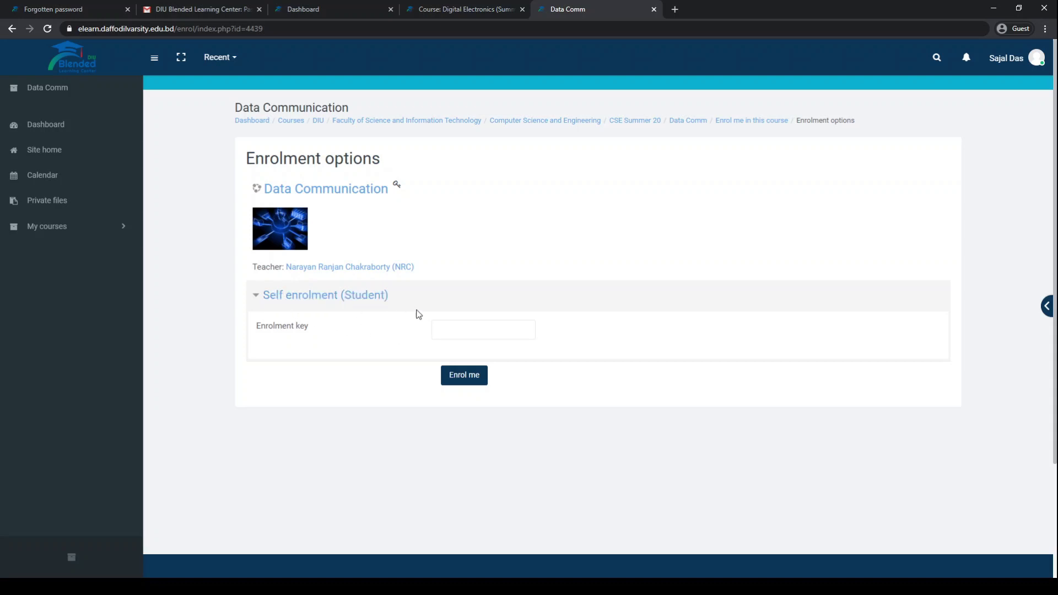
{"action": "left_click", "coordinate": [452, 329]}
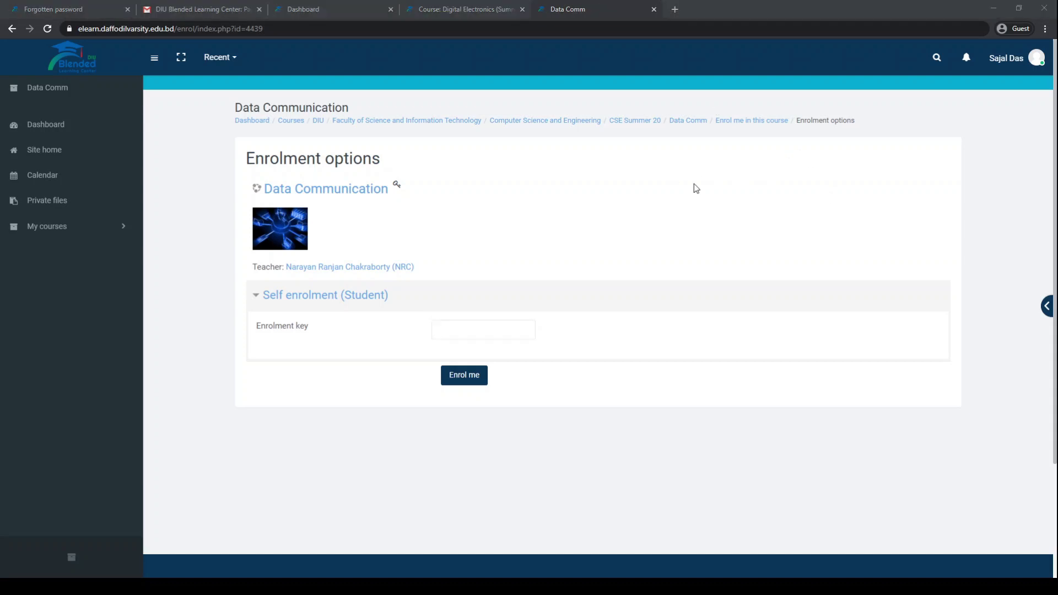
{"action": "left_click", "coordinate": [491, 331]}
{"action": "key", "text": "ctrl+v"}
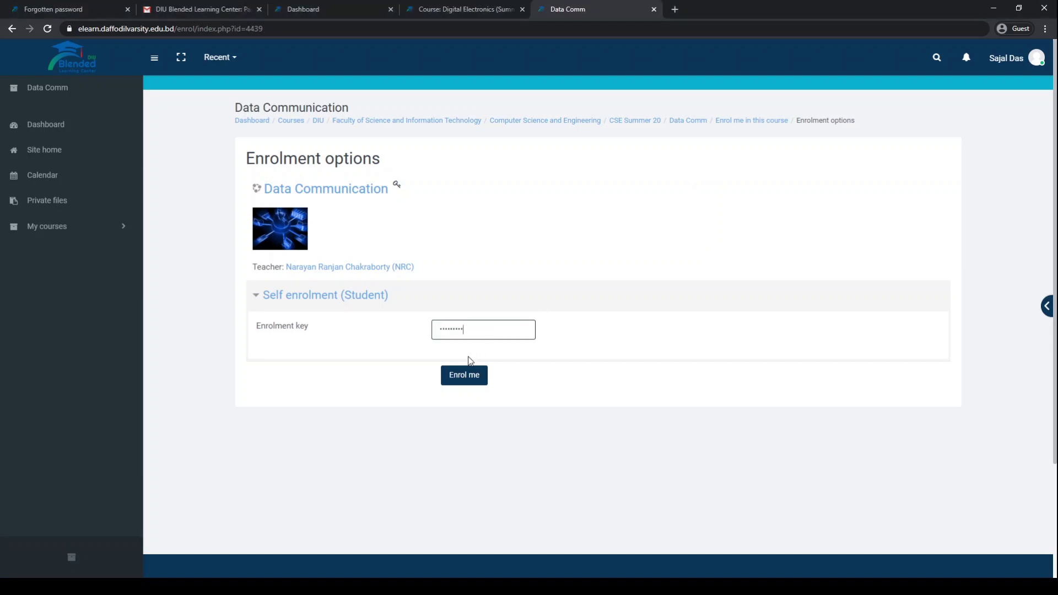